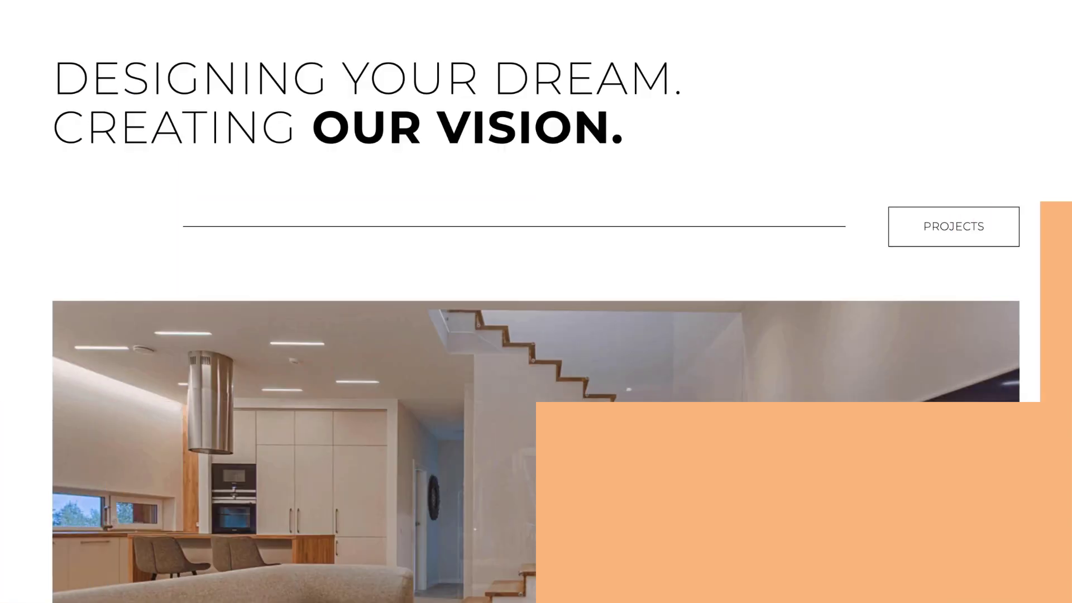
# Step: Scroll through the finished laptop and console slider demo page
pyautogui.scroll(-3, 537, 301)
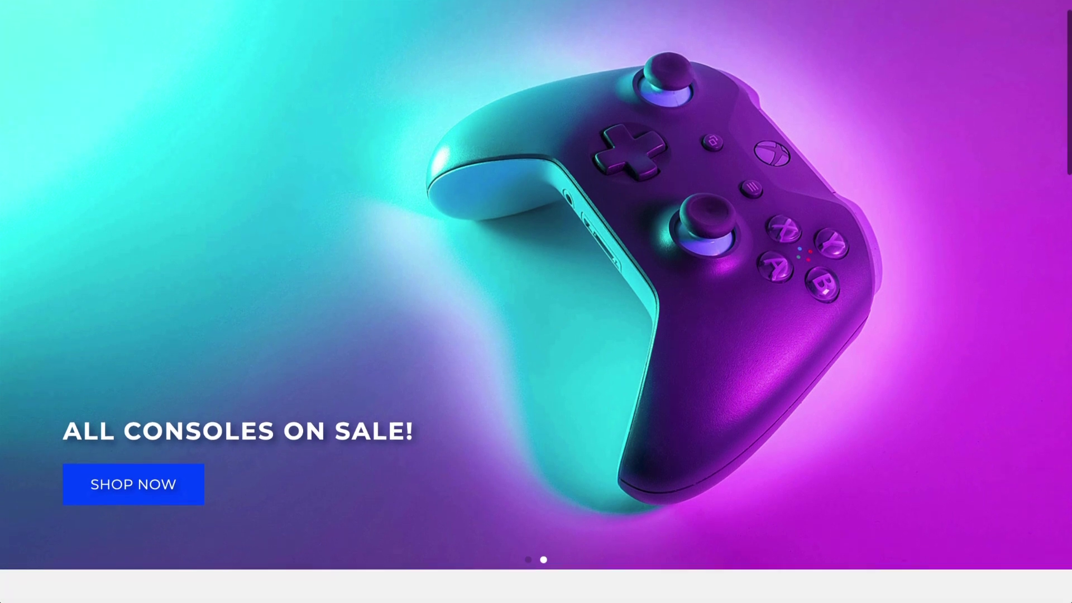
pyautogui.scroll(-4, 536, 302)
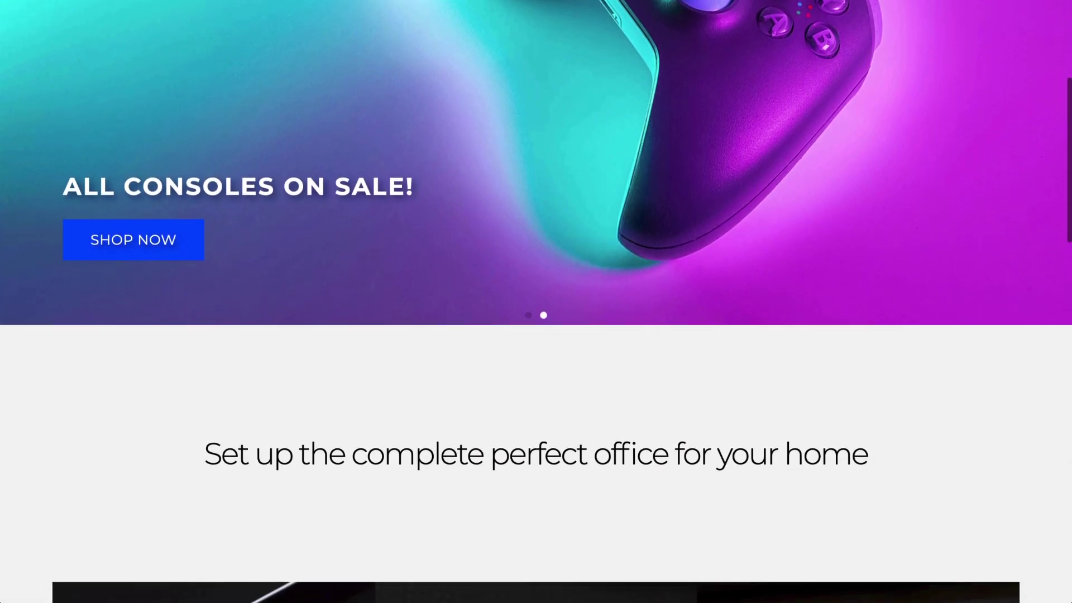
pyautogui.scroll(-3, 536, 301)
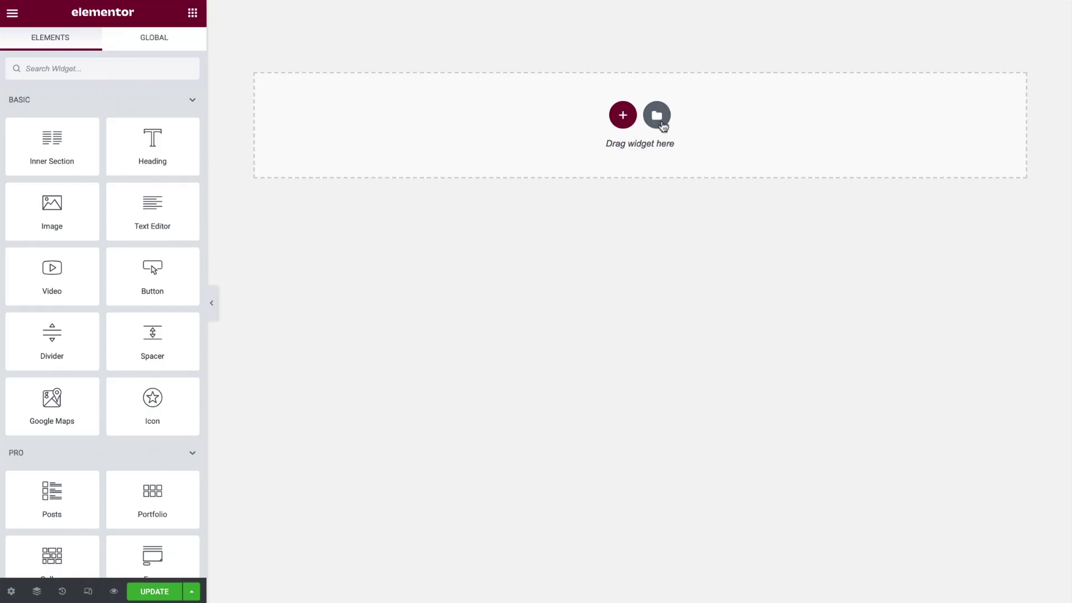
# Step: Insert the Electronics Sale template from the Library and delete its laptop hero section
pyautogui.click(657, 115)
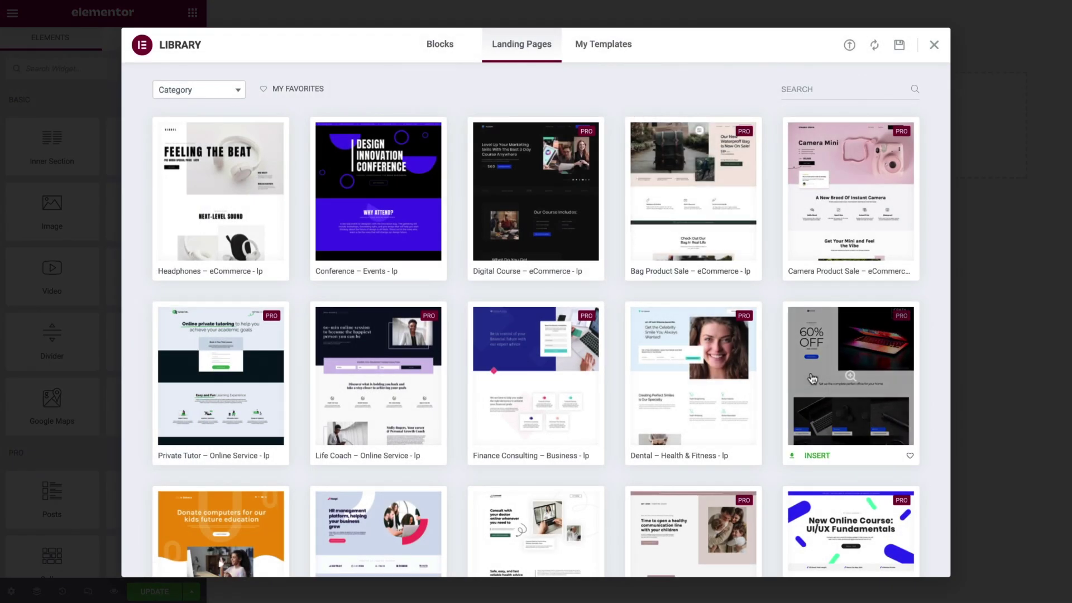
pyautogui.click(831, 384)
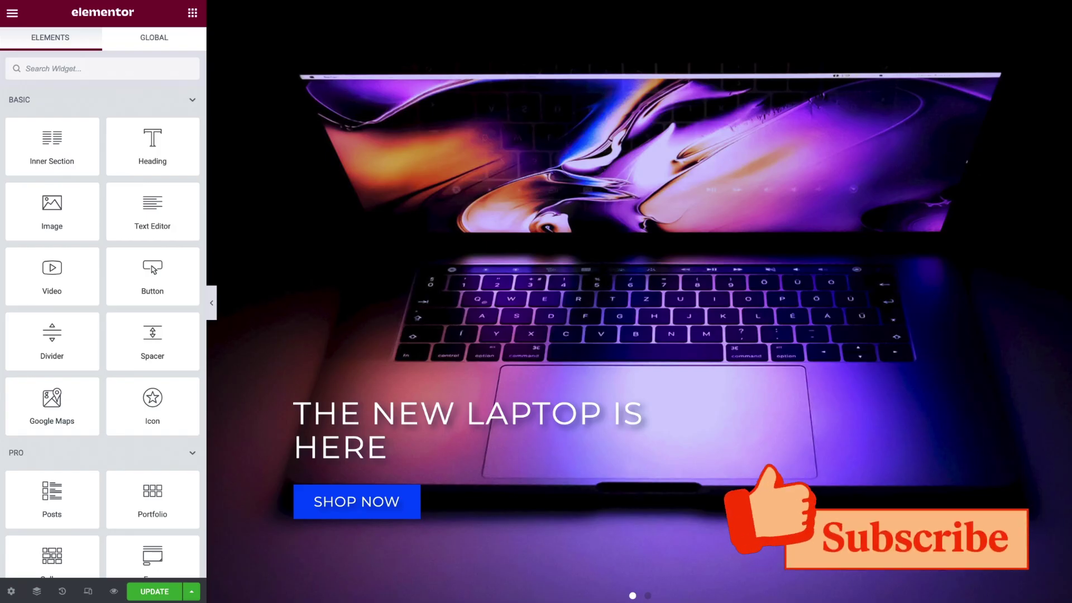
pyautogui.moveTo(660, 11)
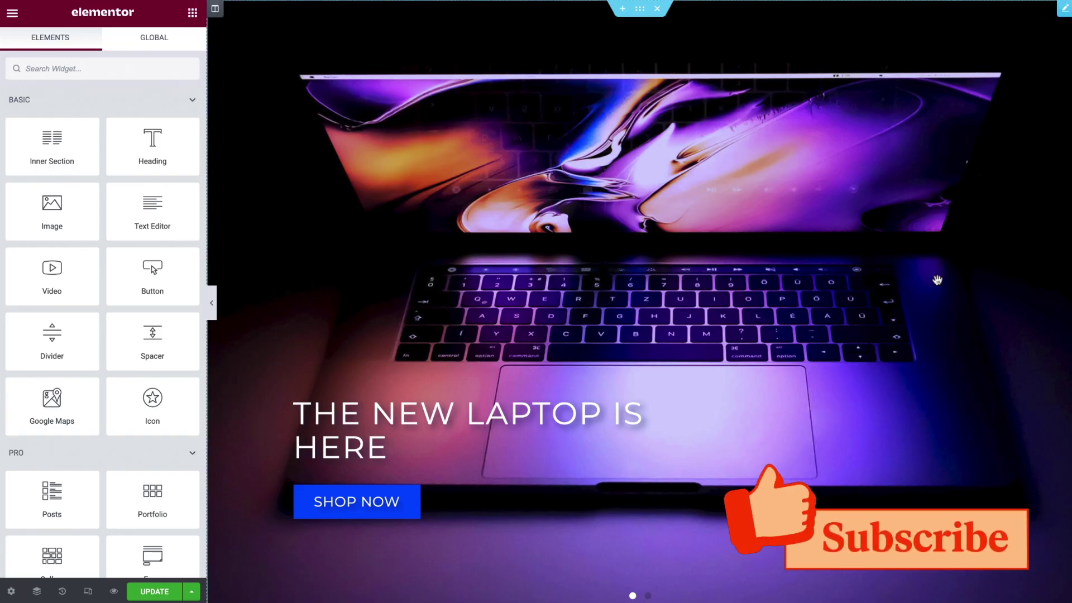
pyautogui.click(660, 9)
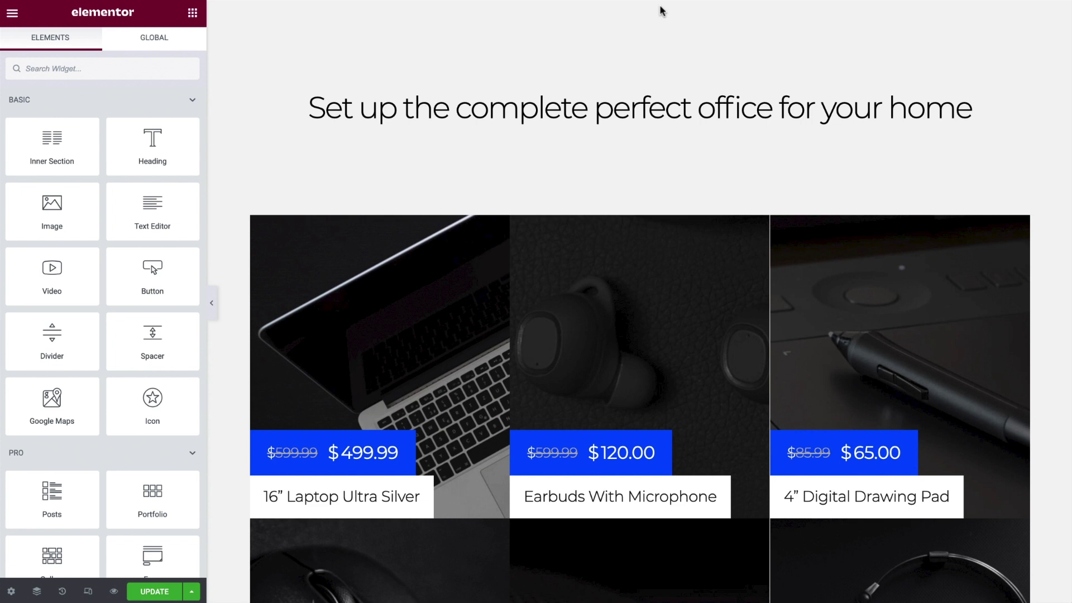
# Step: Add a full-width one-column section above the heading and search widgets for 'slides'
pyautogui.click(623, 85)
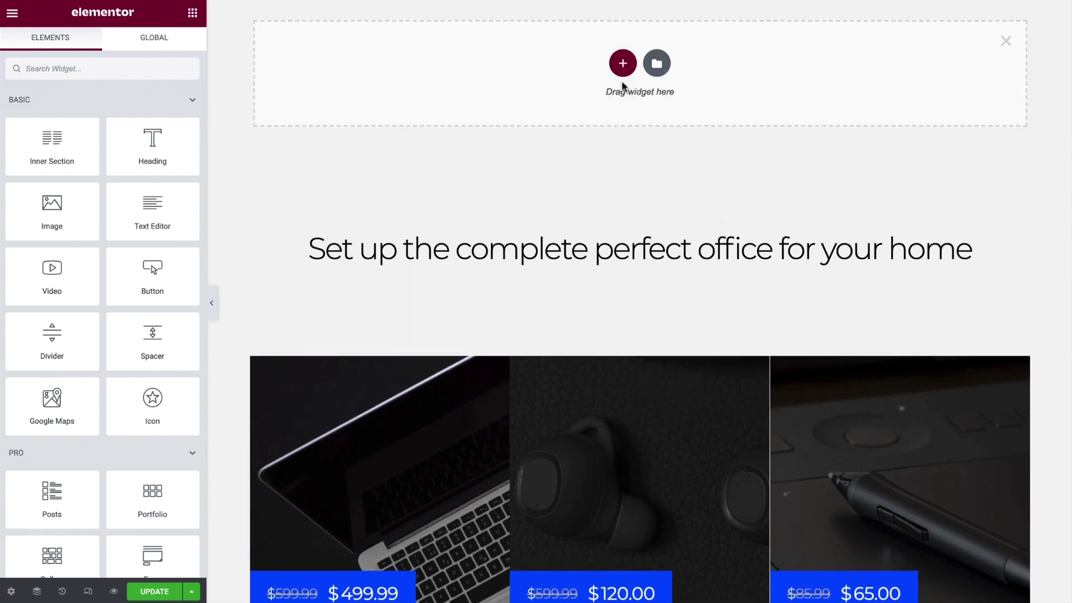
pyautogui.click(625, 64)
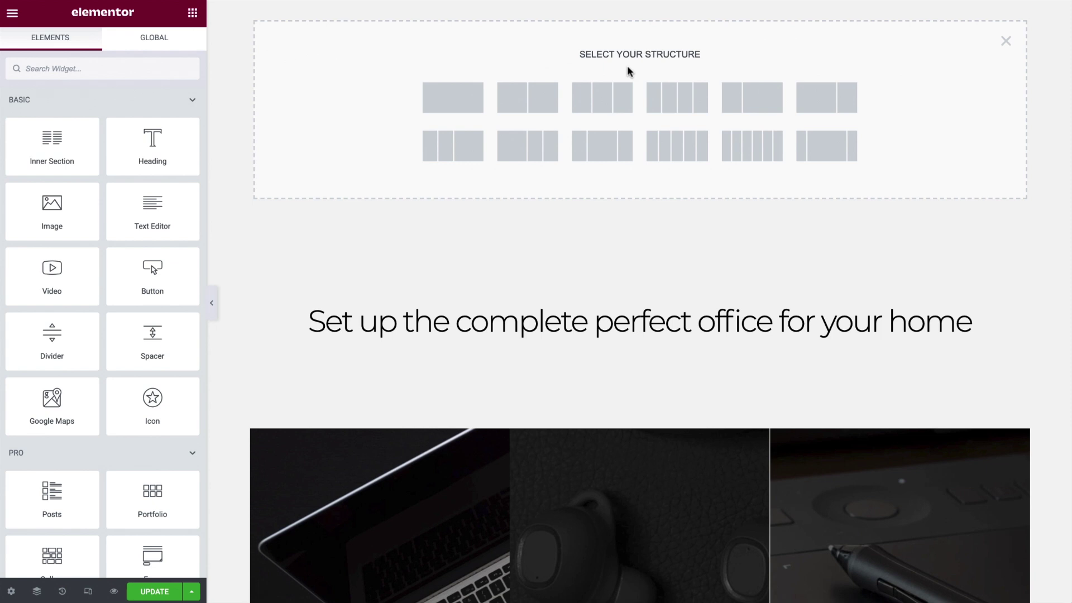
pyautogui.click(463, 105)
pyautogui.click(182, 119)
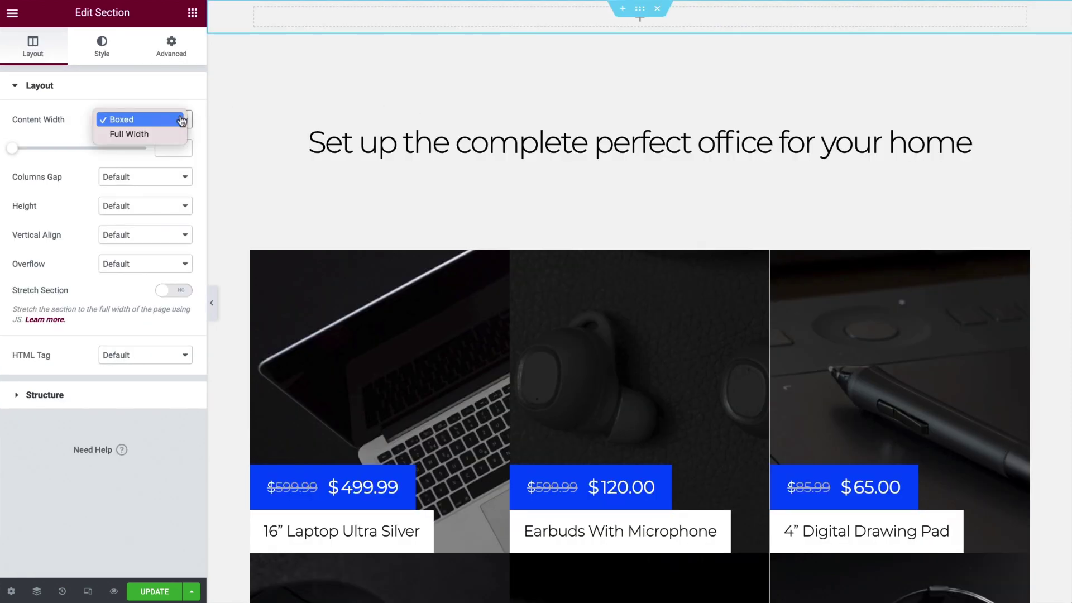
pyautogui.click(170, 137)
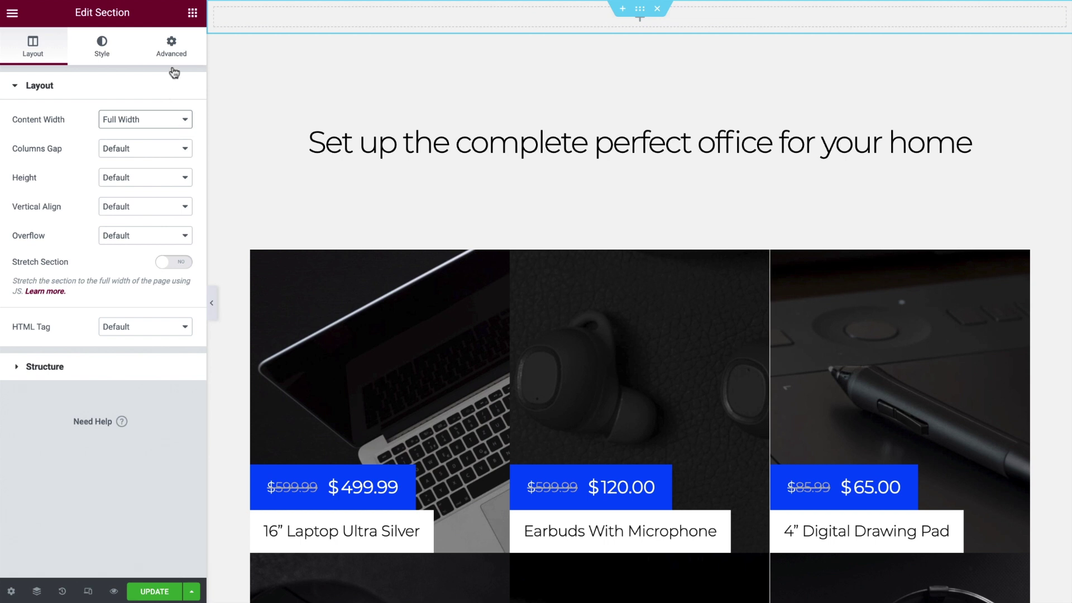
pyautogui.click(194, 9)
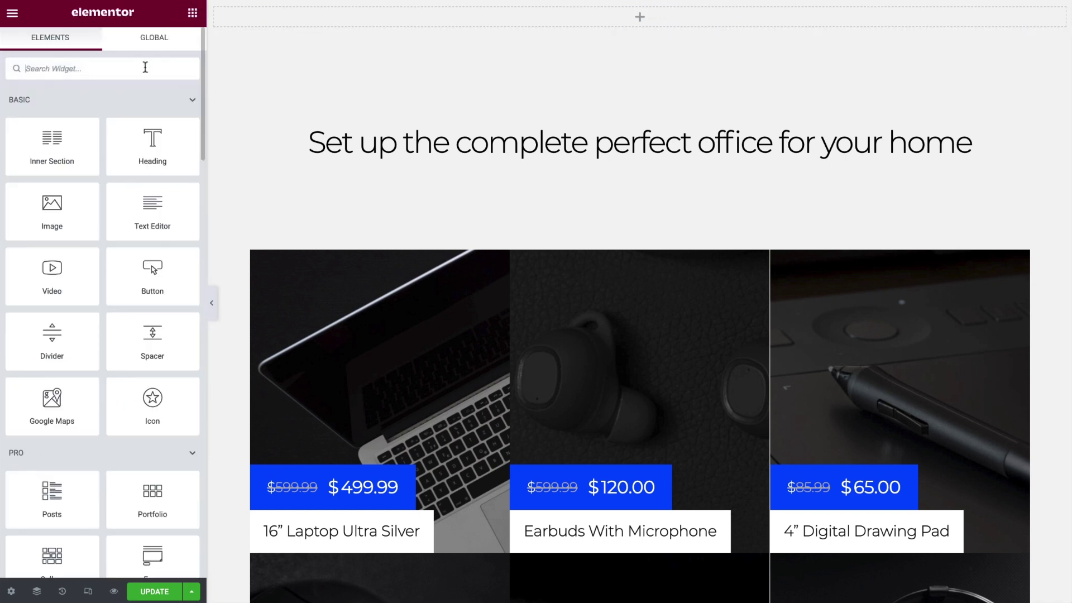
pyautogui.write('slides')
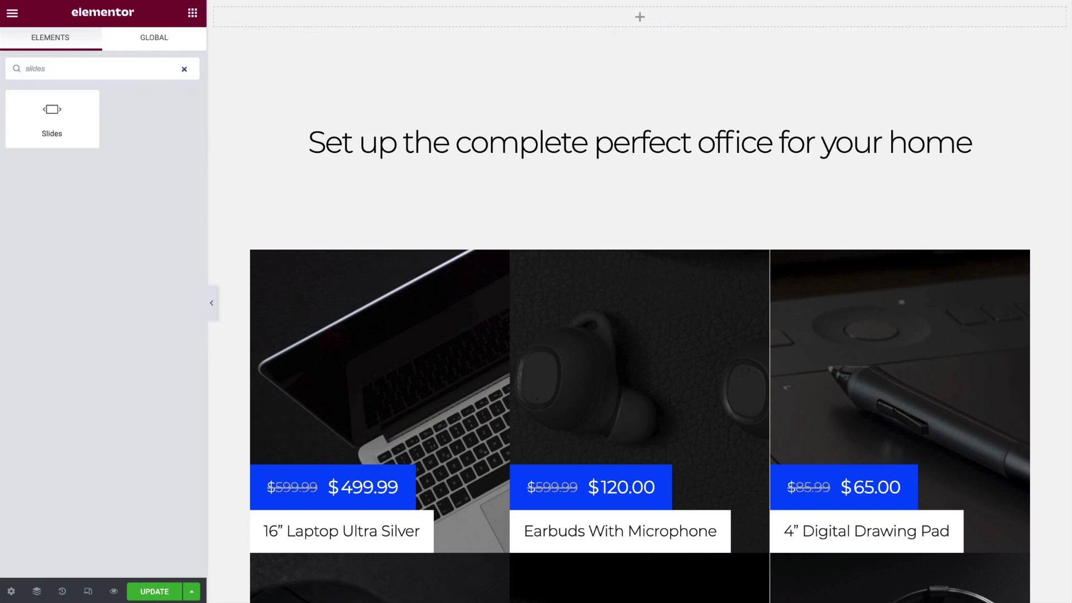
# Step: Drop the Slides widget into the top section and trim it to one 'Slide Heading' slide
pyautogui.moveTo(48, 125); pyautogui.dragTo(417, 22)
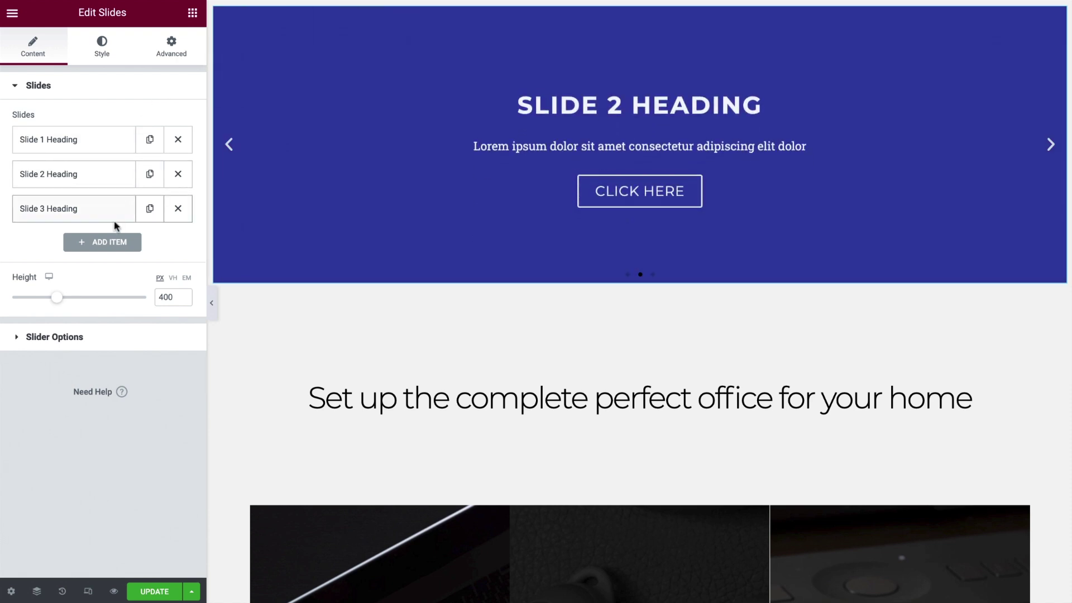
pyautogui.click(113, 245)
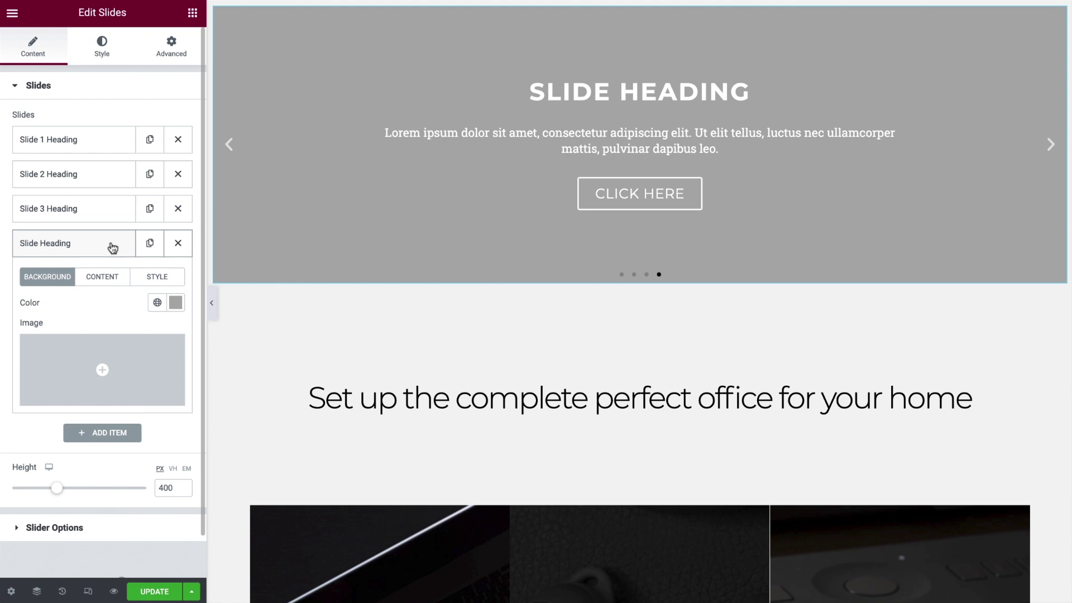
pyautogui.click(148, 248)
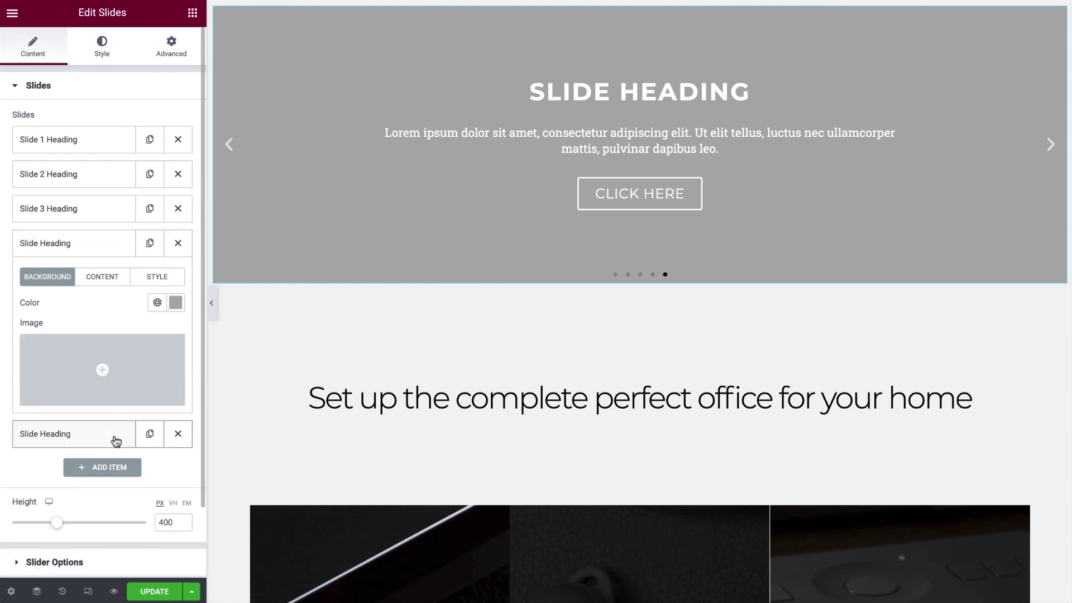
pyautogui.click(178, 435)
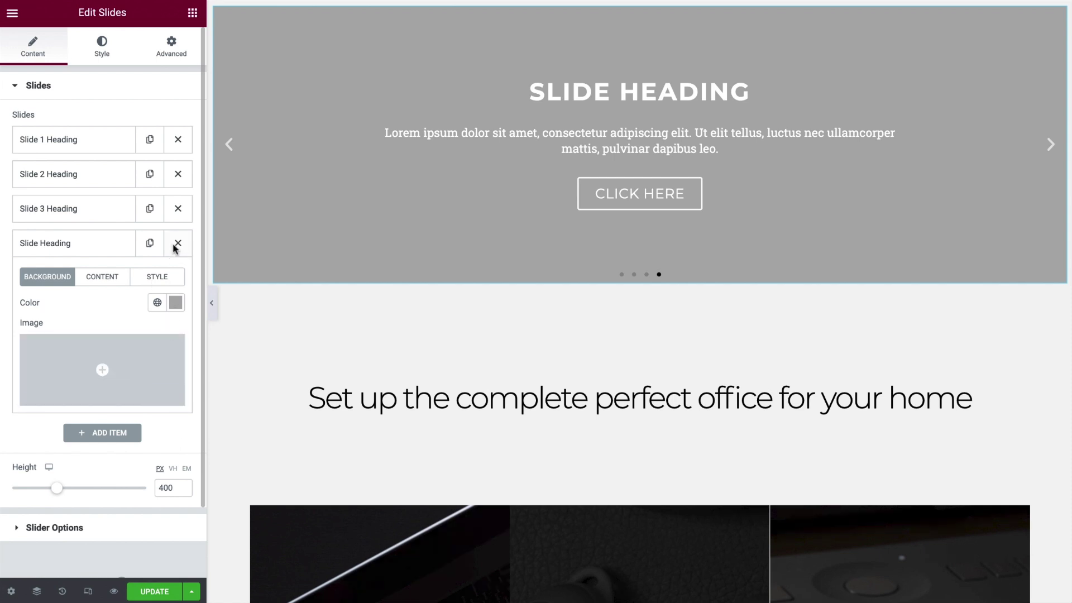
pyautogui.click(179, 147)
pyautogui.click(180, 147)
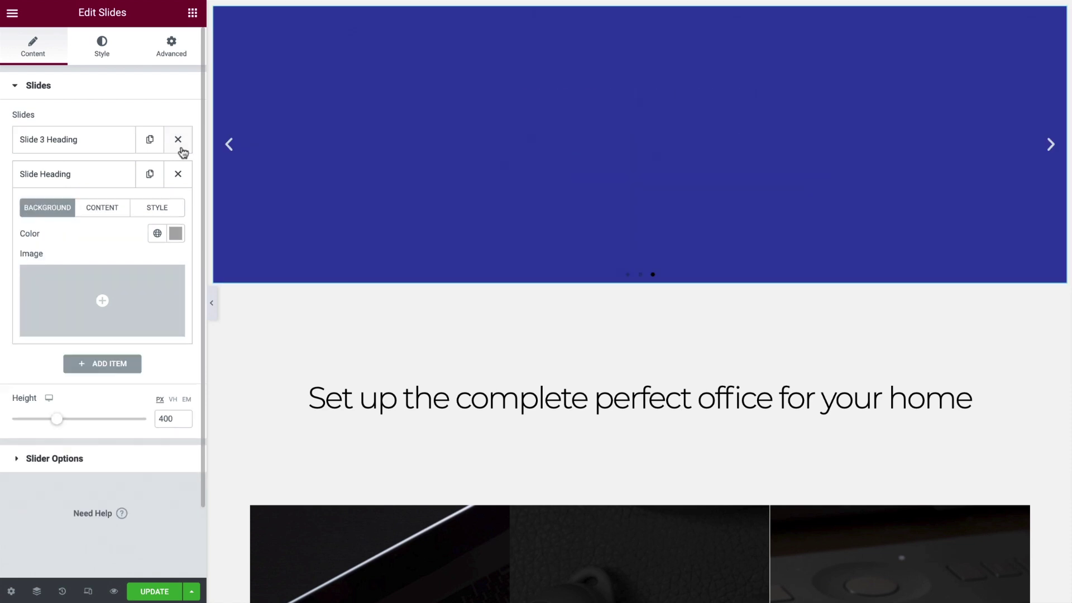
pyautogui.click(180, 147)
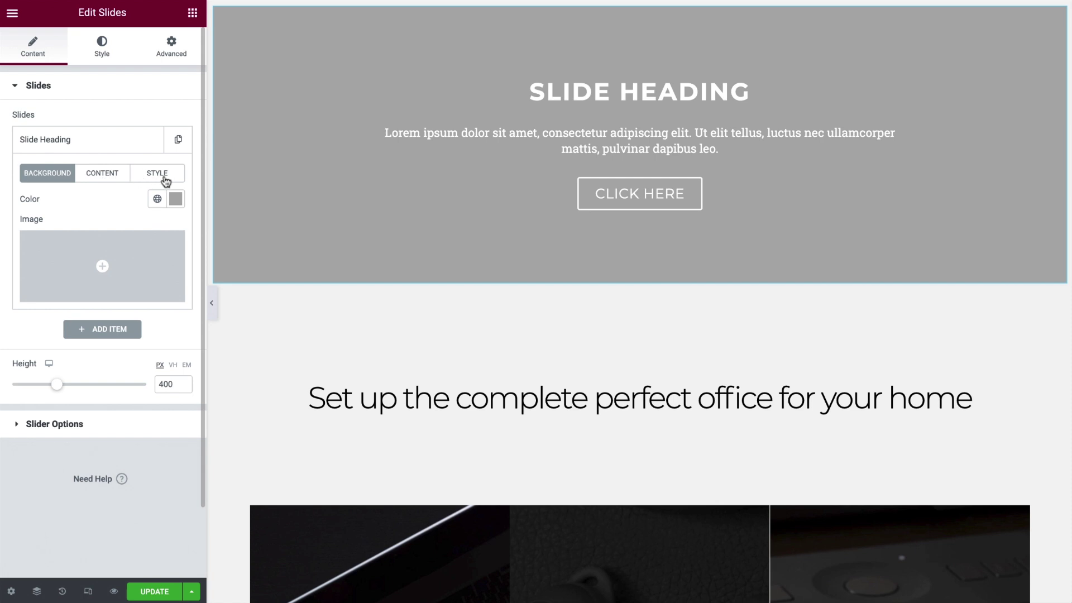
# Step: Check the slide's background colour and global colours, then choose a background image from the media library
pyautogui.click(175, 201)
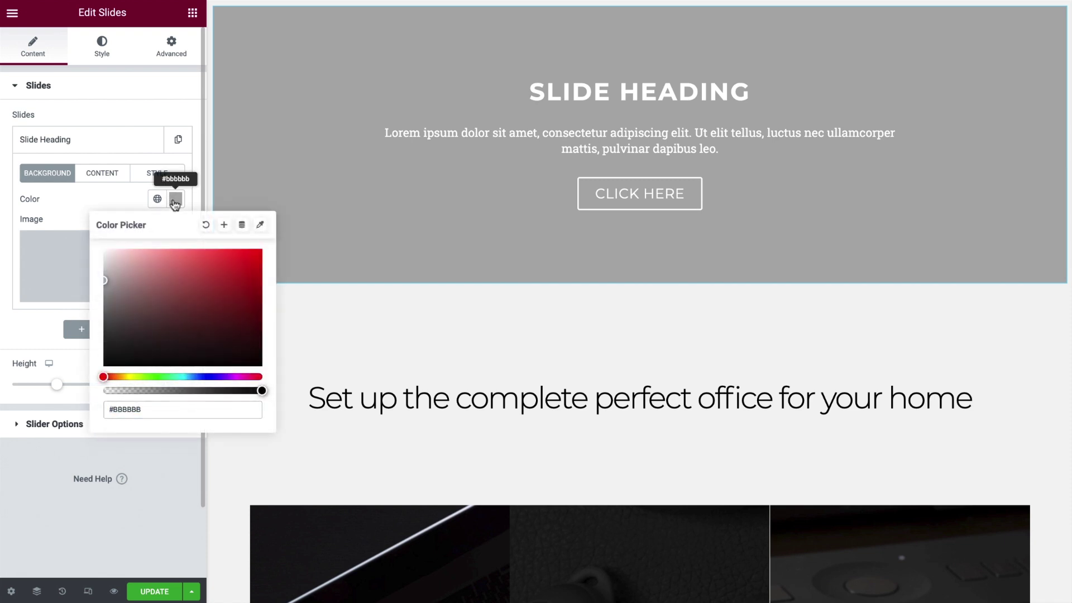
pyautogui.click(174, 201)
pyautogui.click(158, 200)
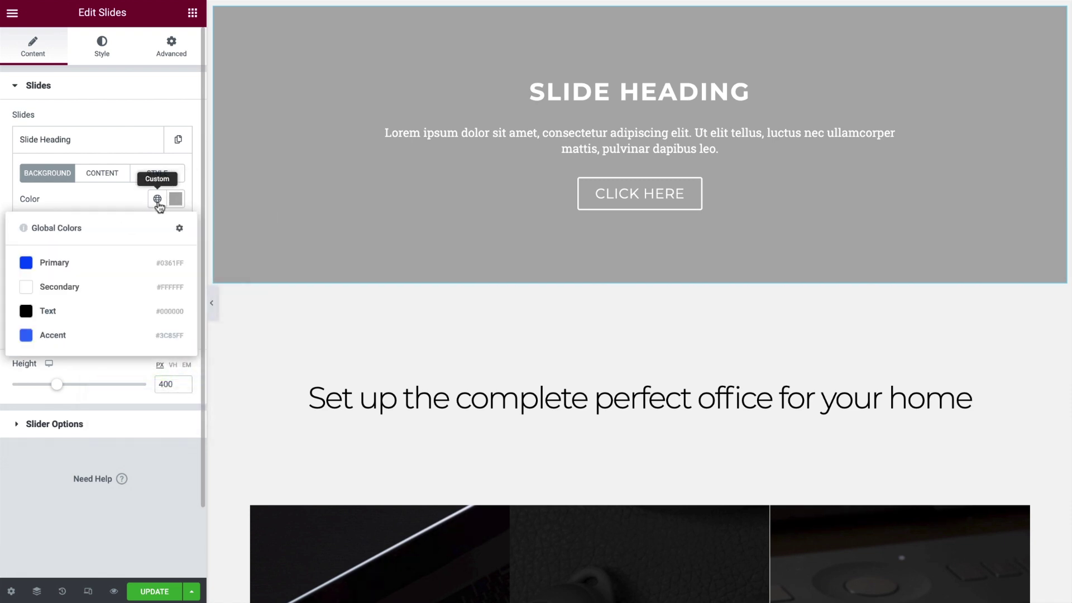
pyautogui.click(158, 201)
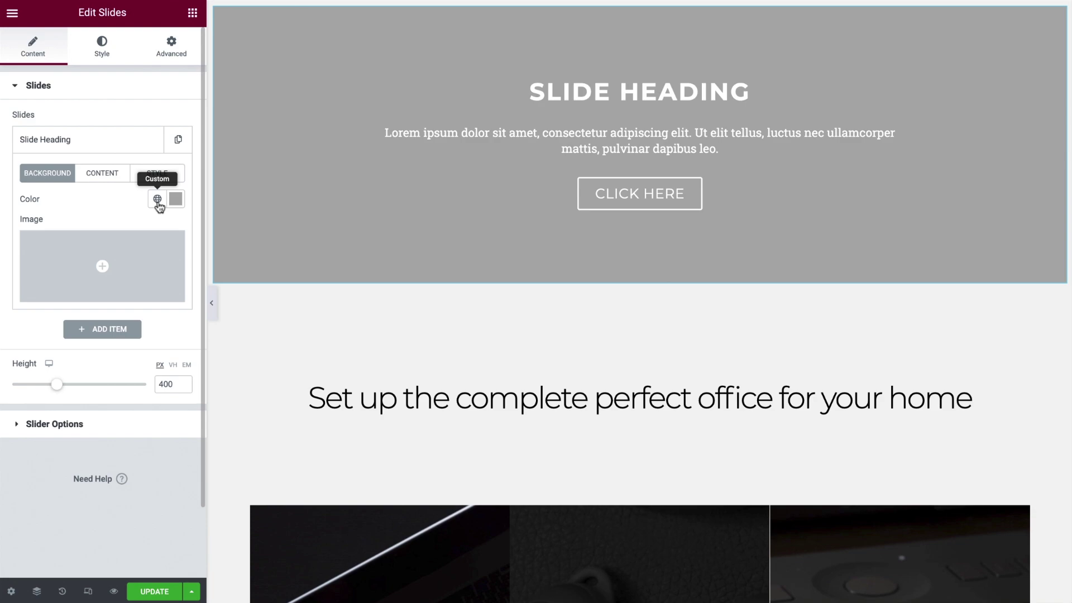
pyautogui.click(115, 259)
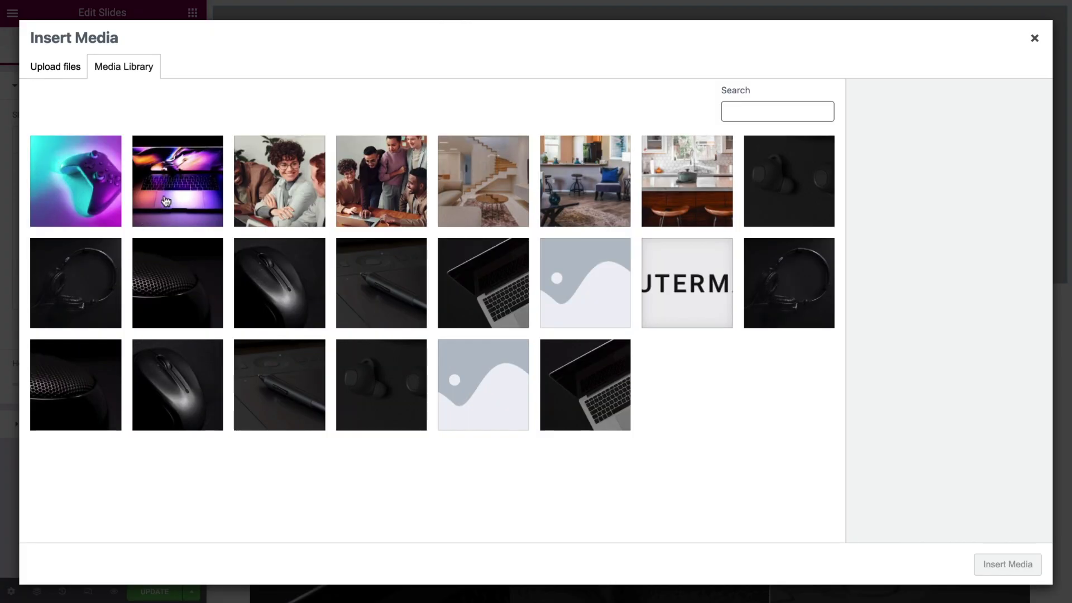
# Step: Set the laptop photo as the slide background, trying Contain and Auto before settling on Cover
pyautogui.click(166, 201)
pyautogui.click(989, 563)
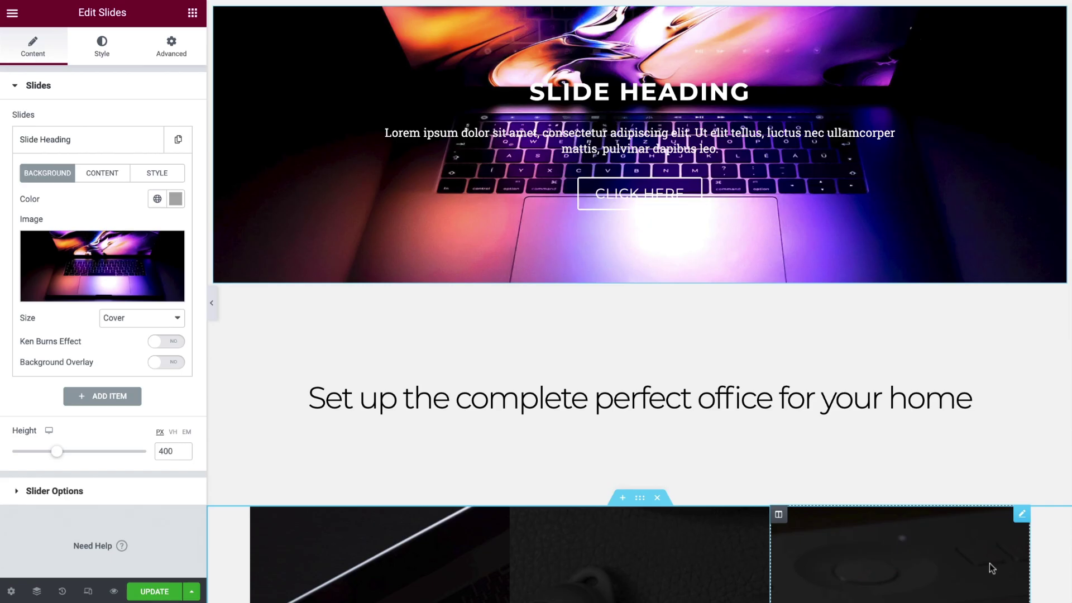
pyautogui.click(174, 320)
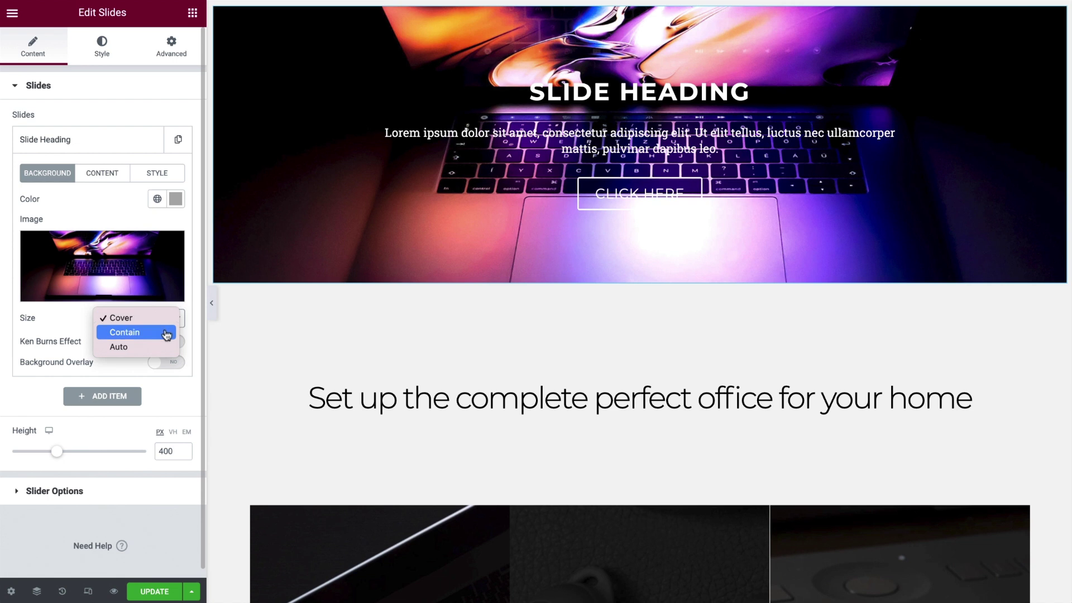
pyautogui.click(167, 333)
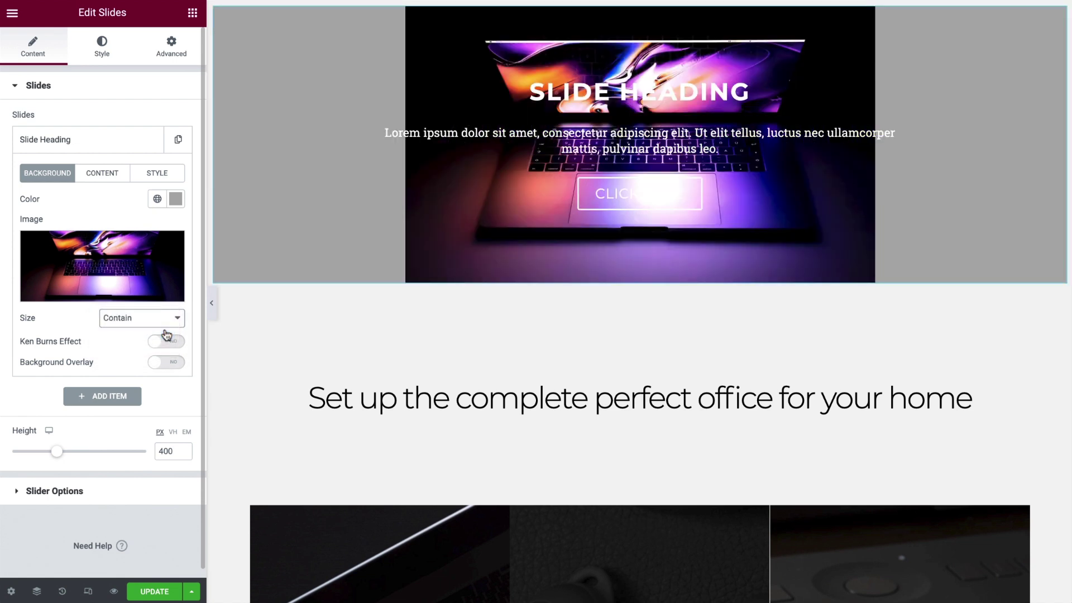
pyautogui.click(168, 325)
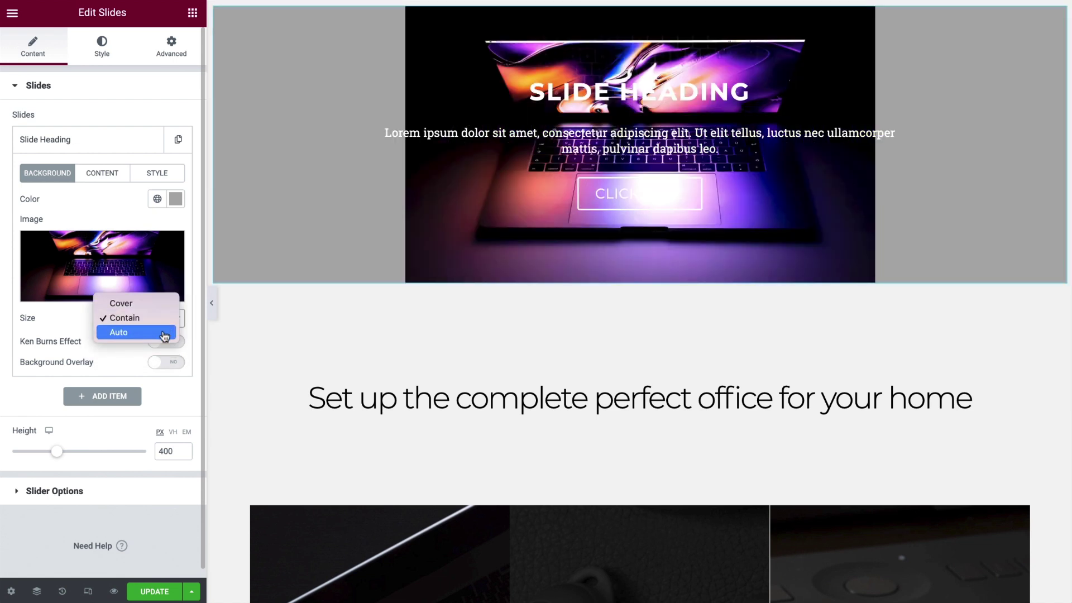
pyautogui.click(165, 334)
pyautogui.click(162, 319)
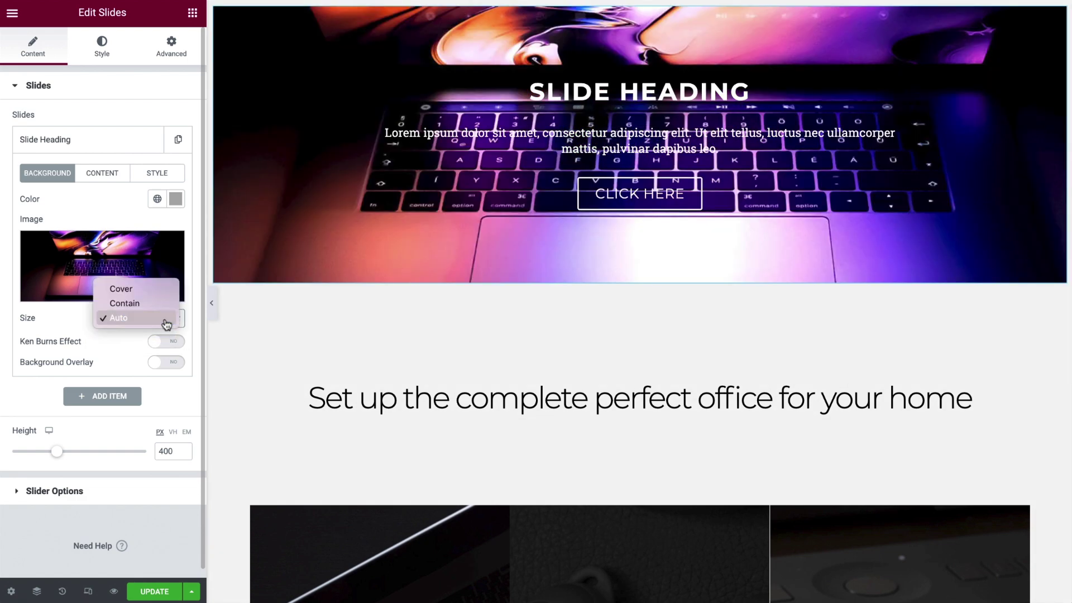
pyautogui.click(162, 290)
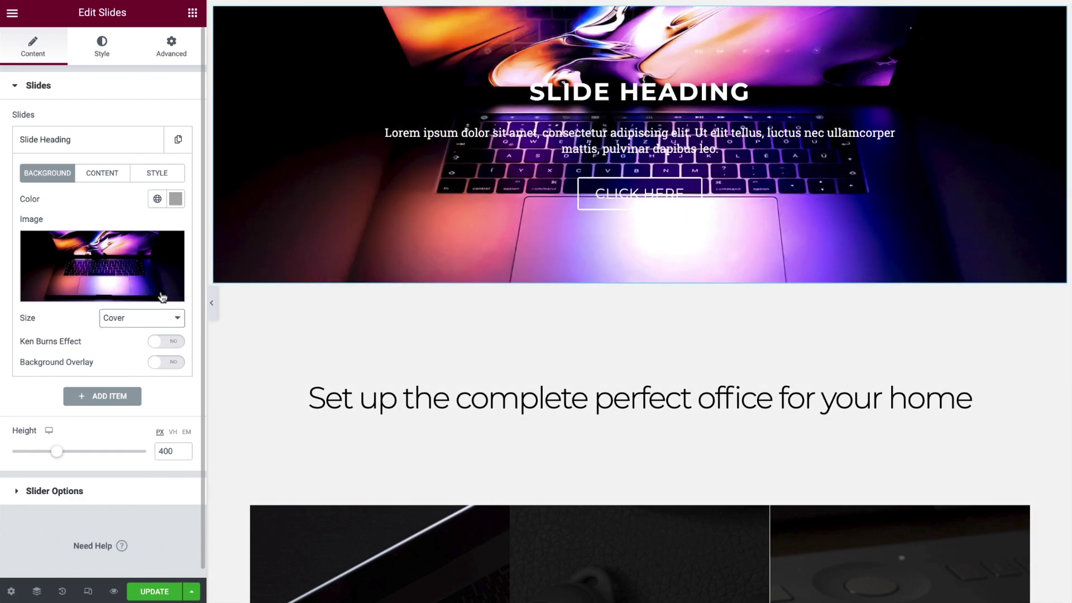
# Step: Enable the Ken Burns effect with Zoom Direction set to Out
pyautogui.click(163, 343)
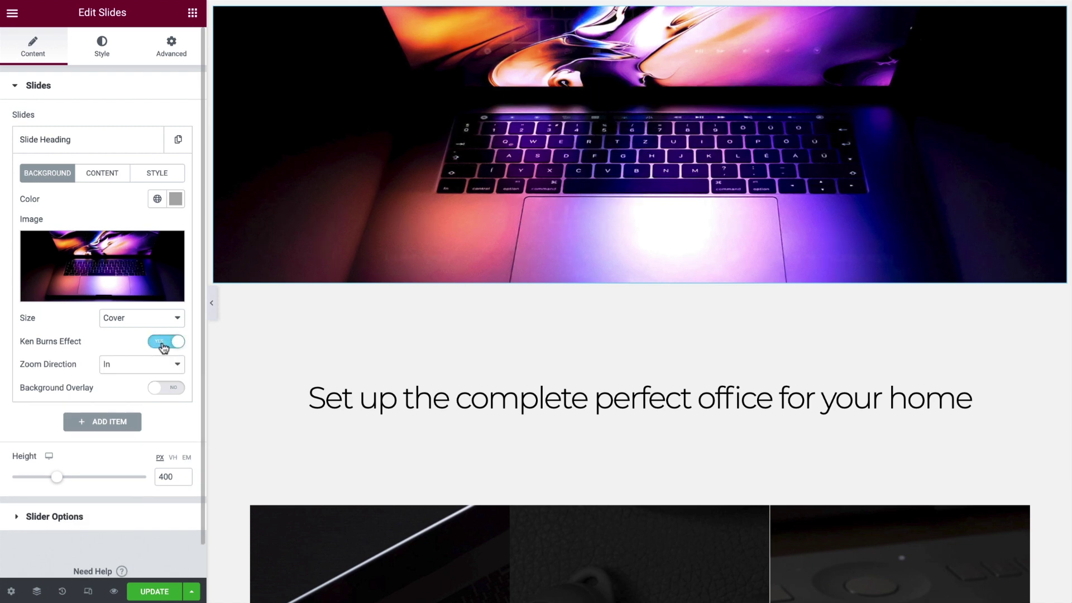
pyautogui.click(159, 367)
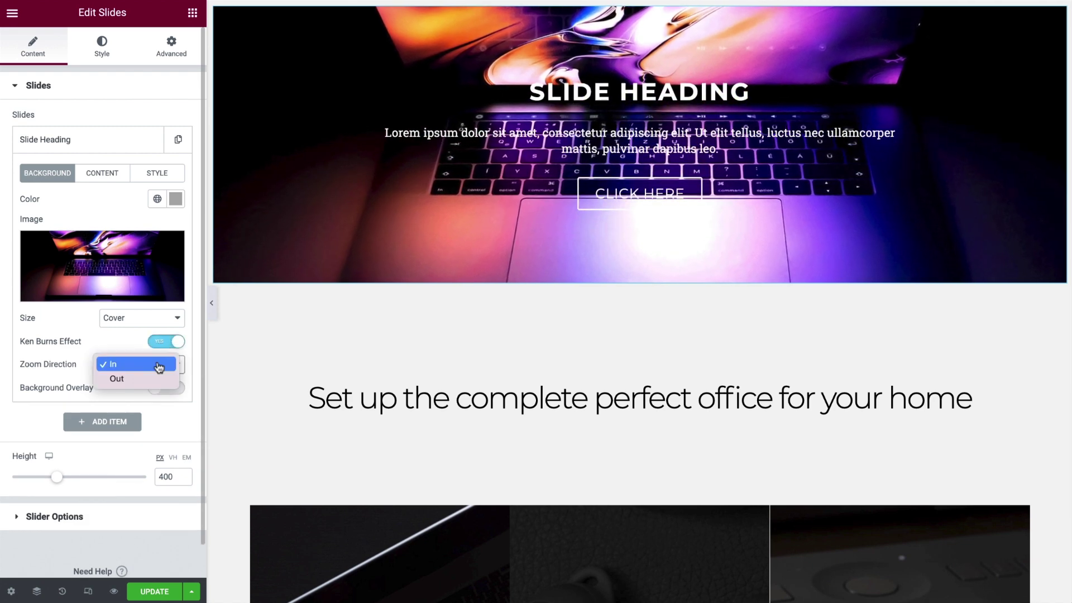
pyautogui.click(158, 378)
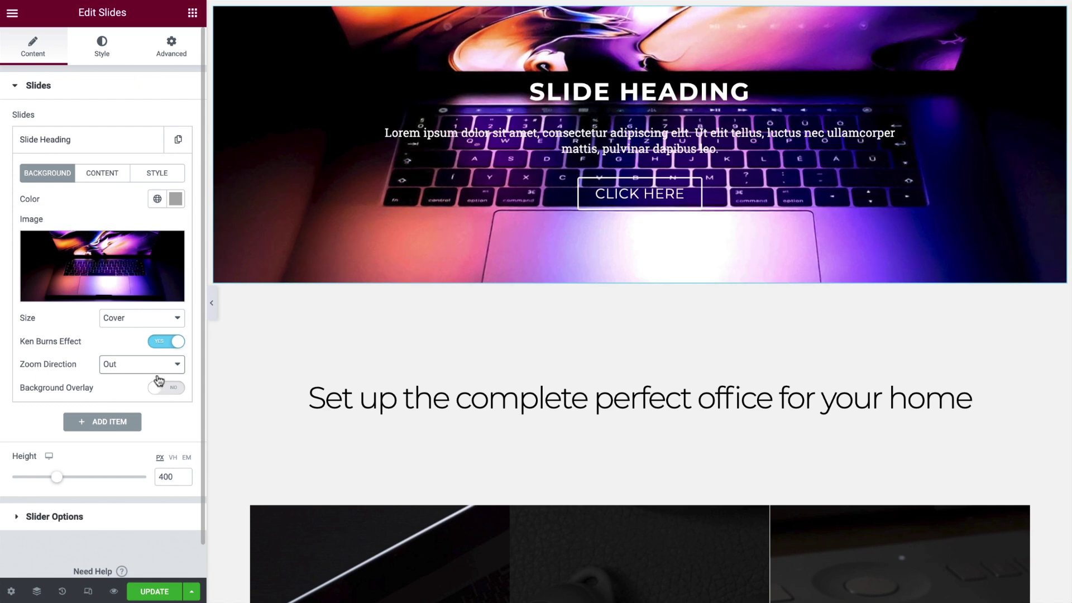
# Step: Turn Ken Burns off and add a background overlay using Multiply blend mode
pyautogui.click(170, 343)
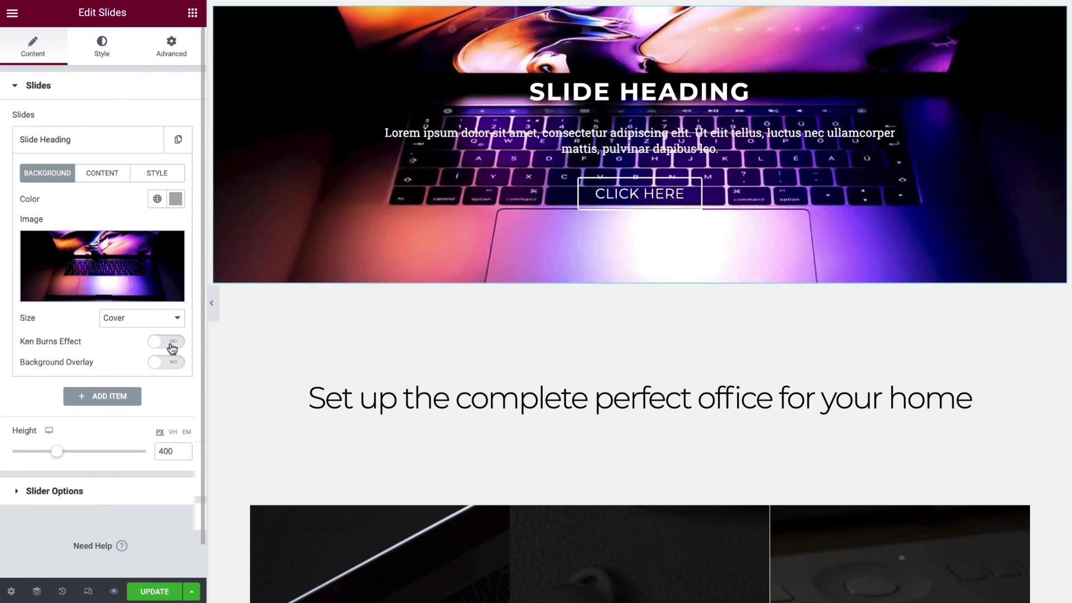
pyautogui.click(171, 363)
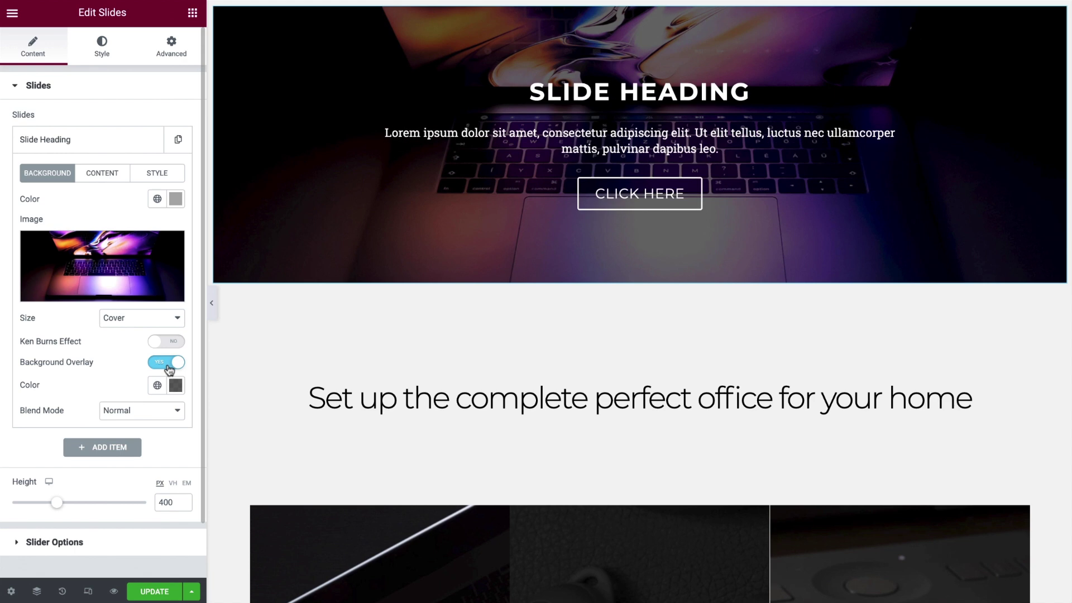
pyautogui.click(176, 386)
pyautogui.click(176, 391)
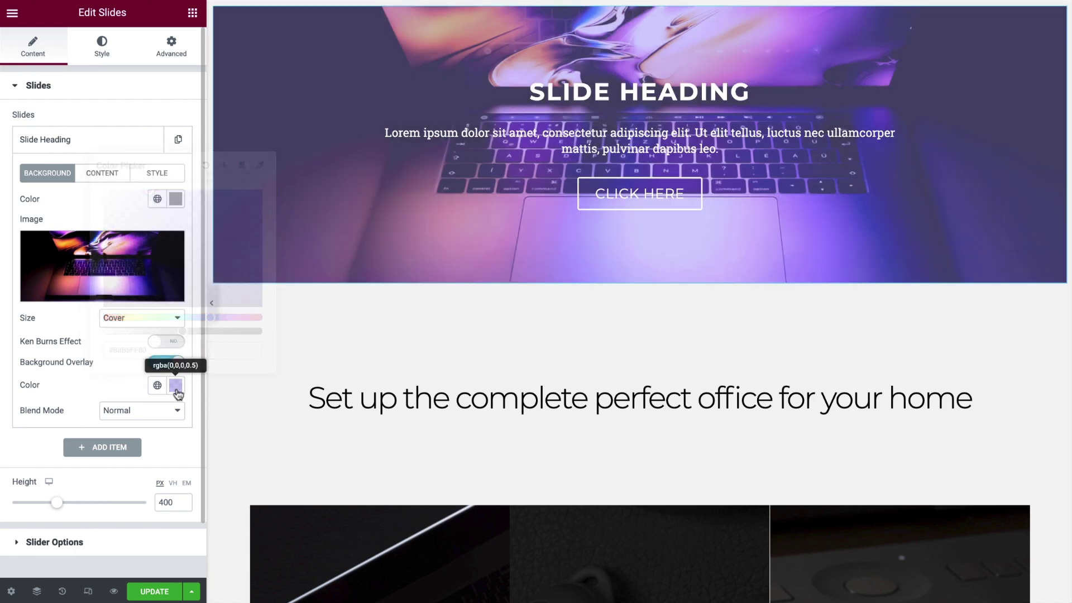
pyautogui.click(171, 412)
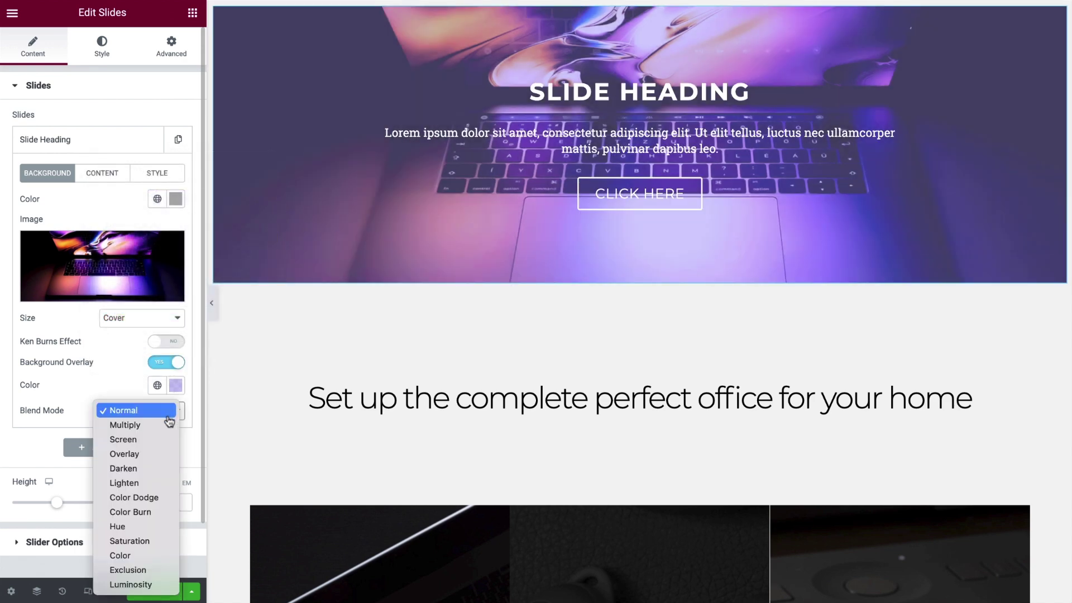
pyautogui.click(168, 425)
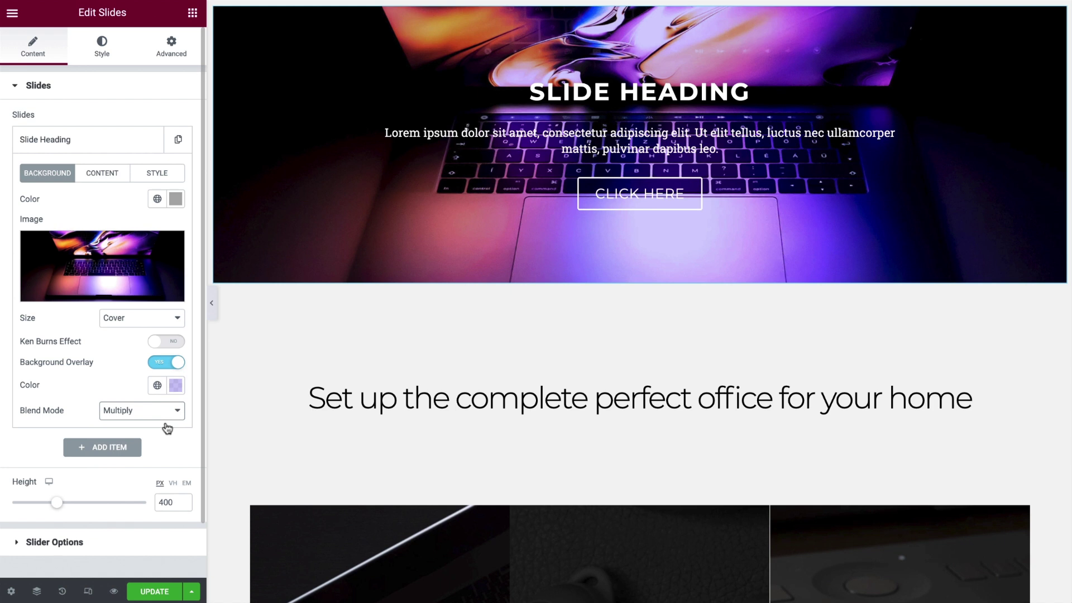
# Step: Title the slide 'The New Laptop Is Here', clear its description, and set button text 'Shop Now'
pyautogui.click(108, 179)
pyautogui.click(102, 213)
pyautogui.hotkey('ctrl', 'a')
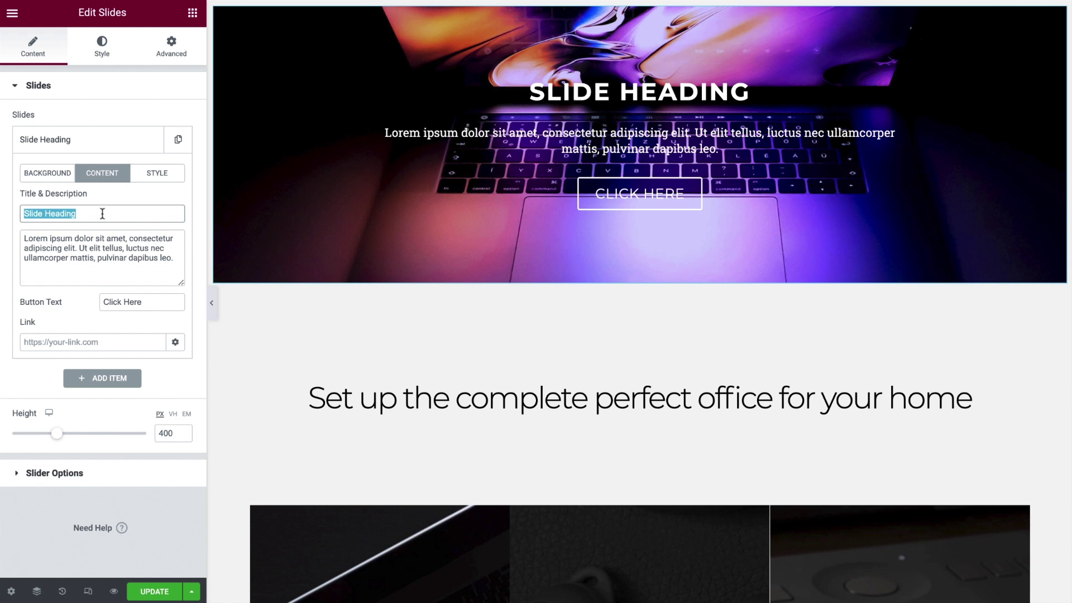
pyautogui.write('The New Laptop Is Here')
pyautogui.click(99, 241)
pyautogui.hotkey('ctrl', 'a')
pyautogui.press('BackSpace')
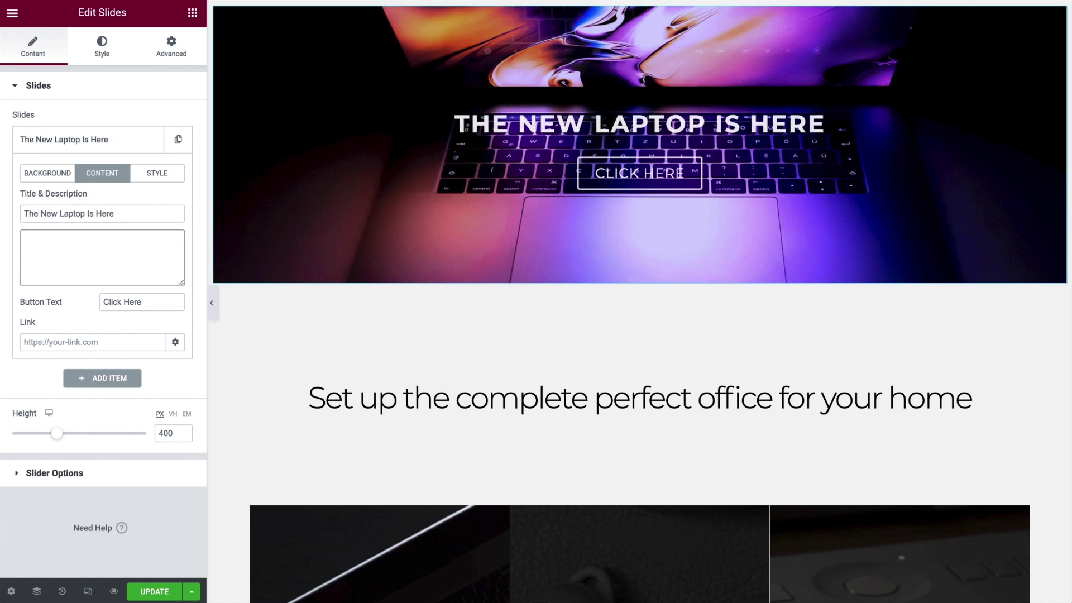
pyautogui.click(135, 297)
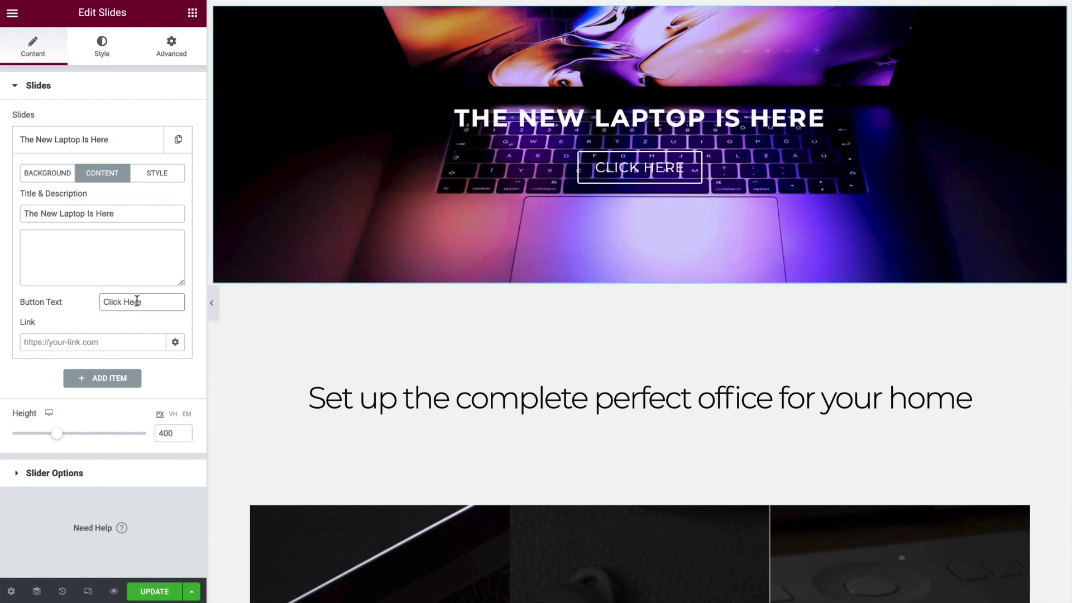
pyautogui.hotkey('ctrl', 'a')
pyautogui.write('Shop Now')
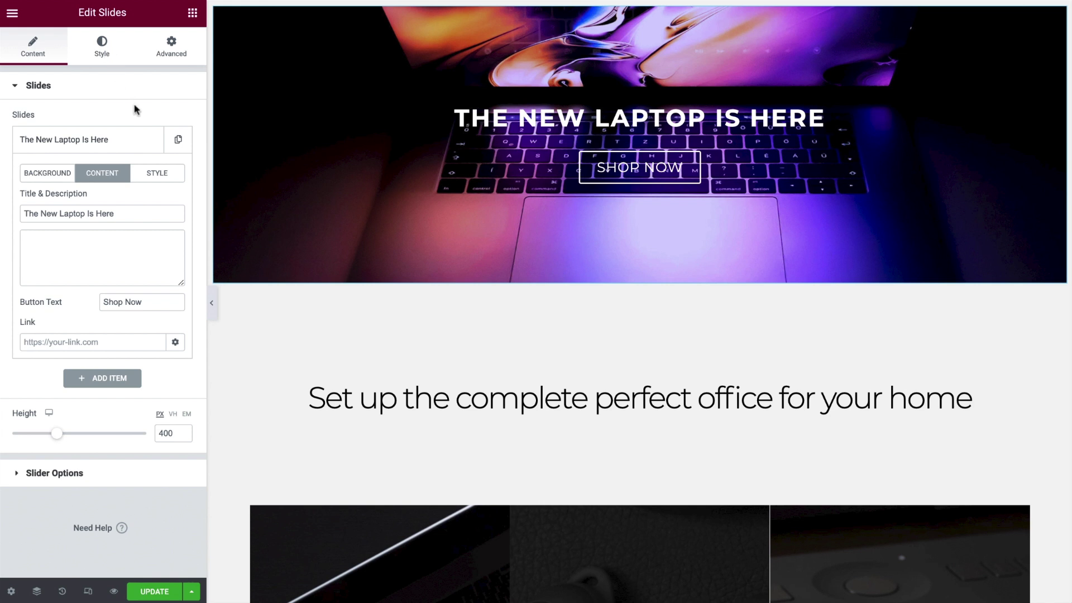
# Step: Toggle the slide's custom styling on and back off, then duplicate the laptop slide
pyautogui.click(158, 177)
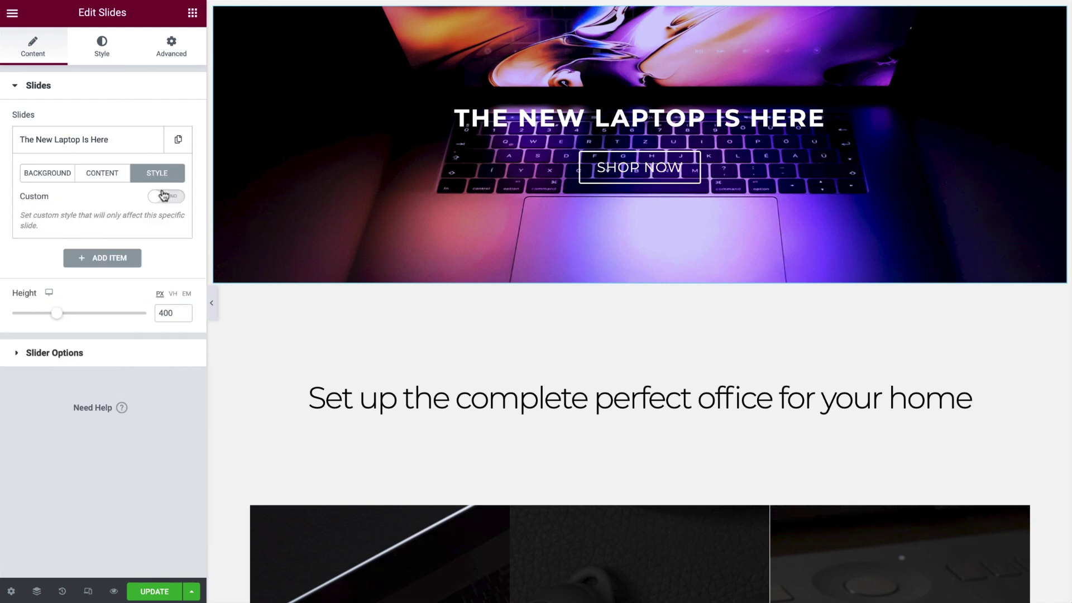
pyautogui.click(168, 198)
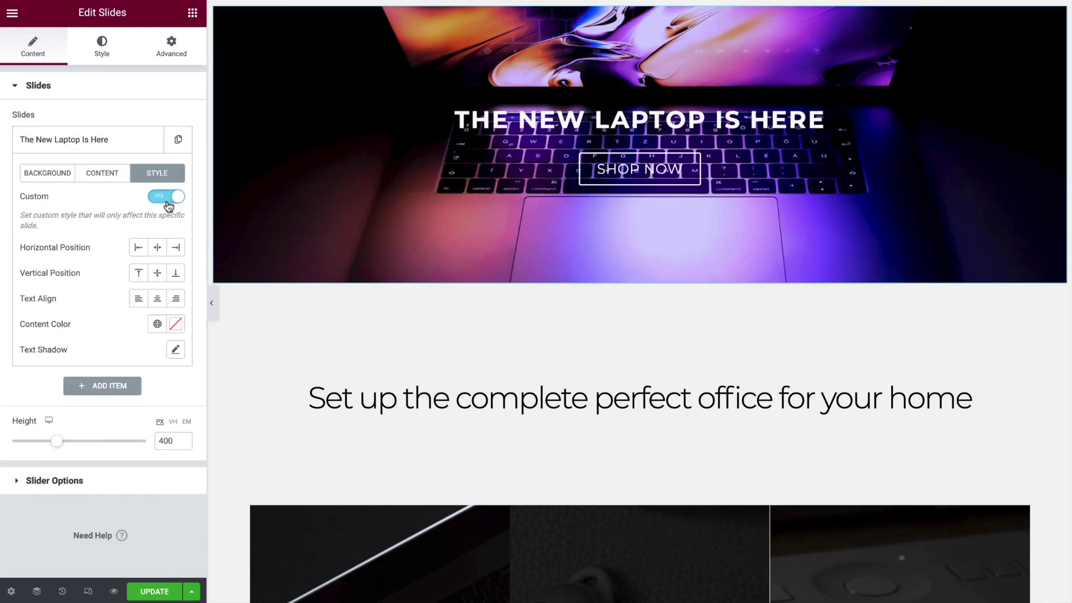
pyautogui.click(167, 201)
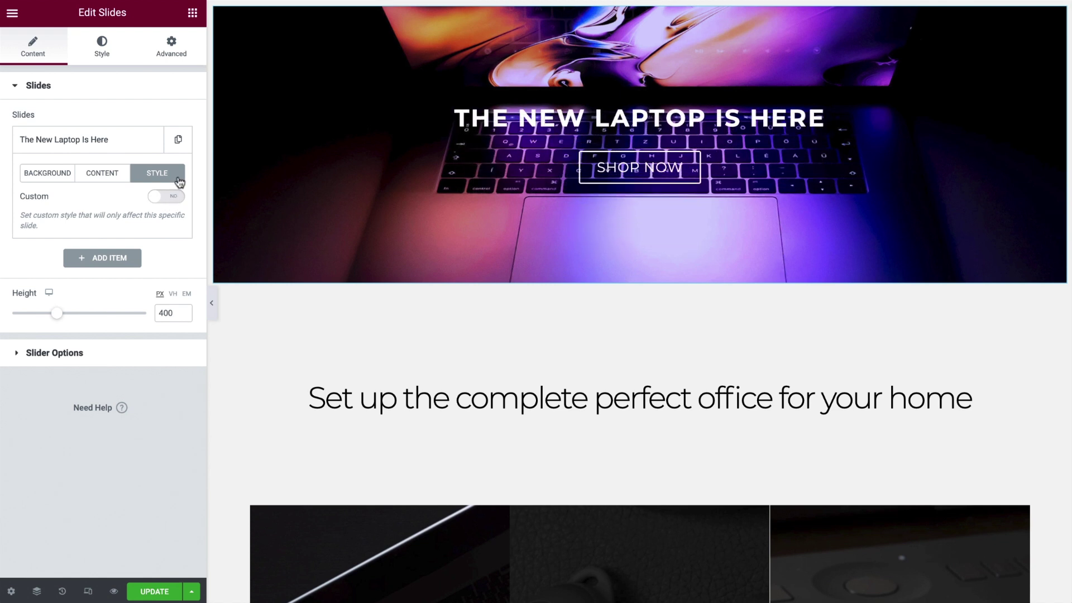
pyautogui.click(178, 141)
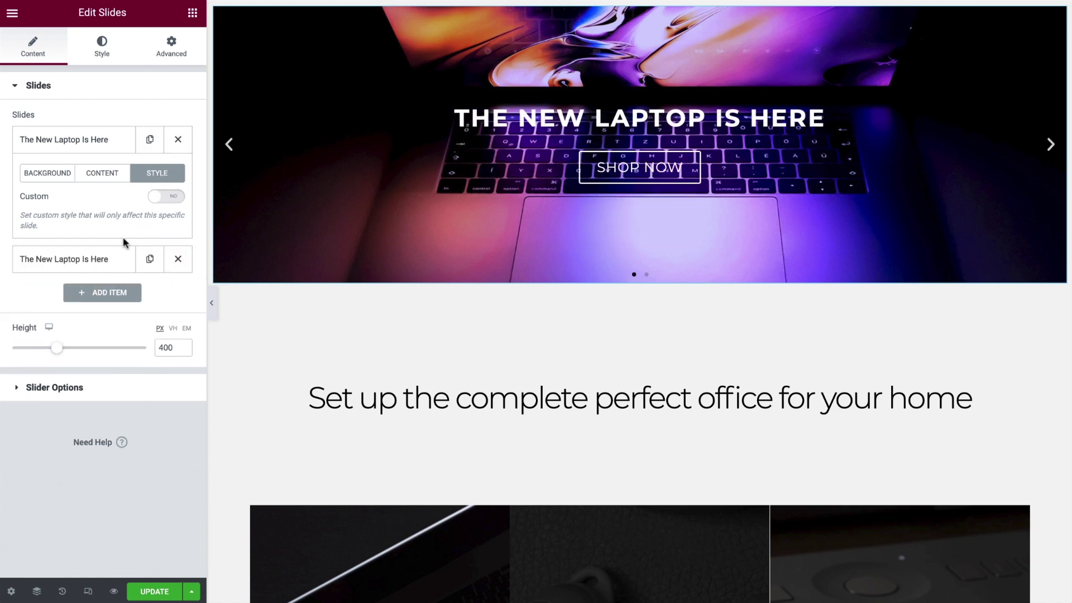
# Step: Give the second slide the gamepad image as background and remove its overlay
pyautogui.click(117, 259)
pyautogui.click(106, 314)
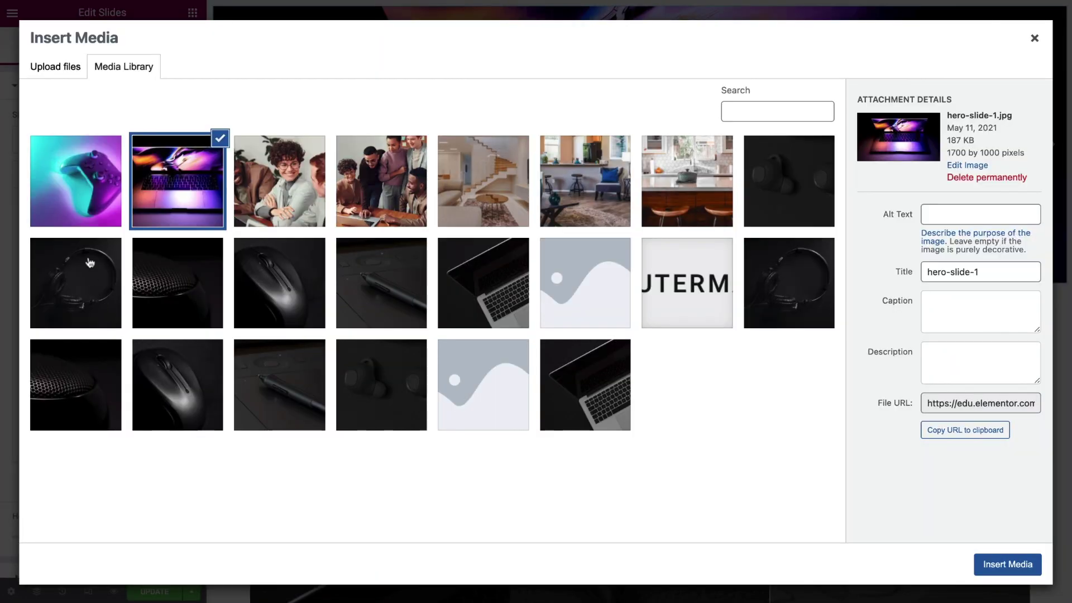
pyautogui.click(75, 180)
pyautogui.click(1008, 564)
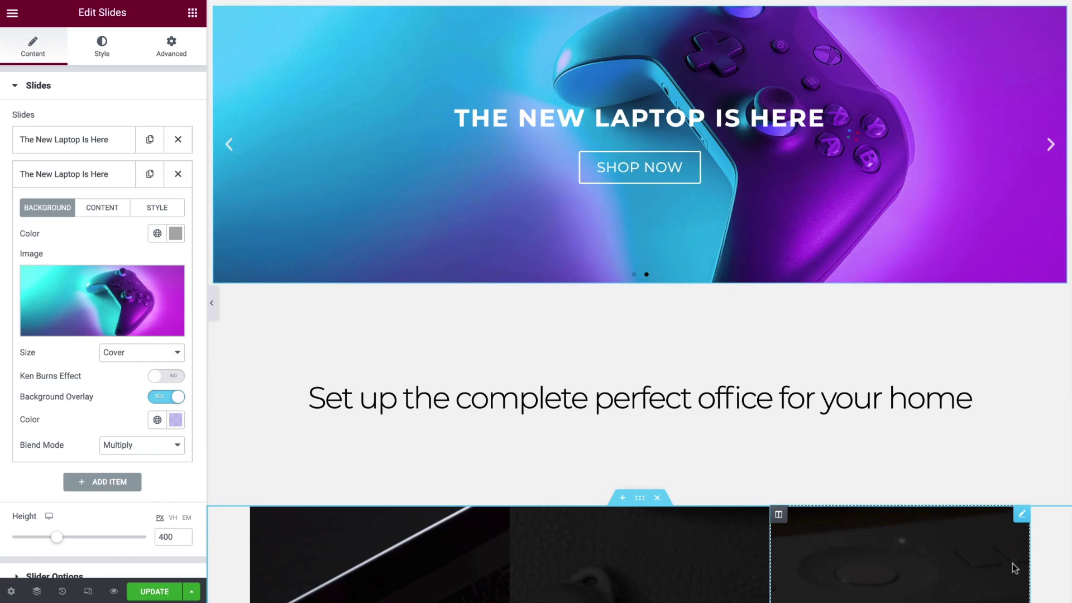
pyautogui.click(162, 397)
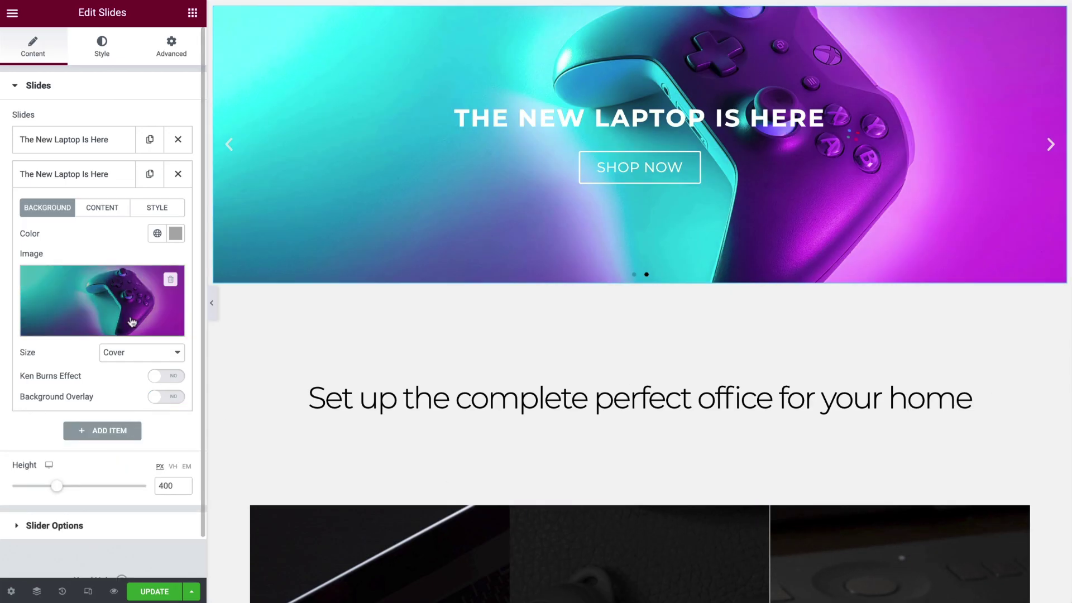
# Step: Retitle the second slide 'All Consoles On Sale!'
pyautogui.click(109, 214)
pyautogui.click(111, 250)
pyautogui.hotkey('ctrl', 'a')
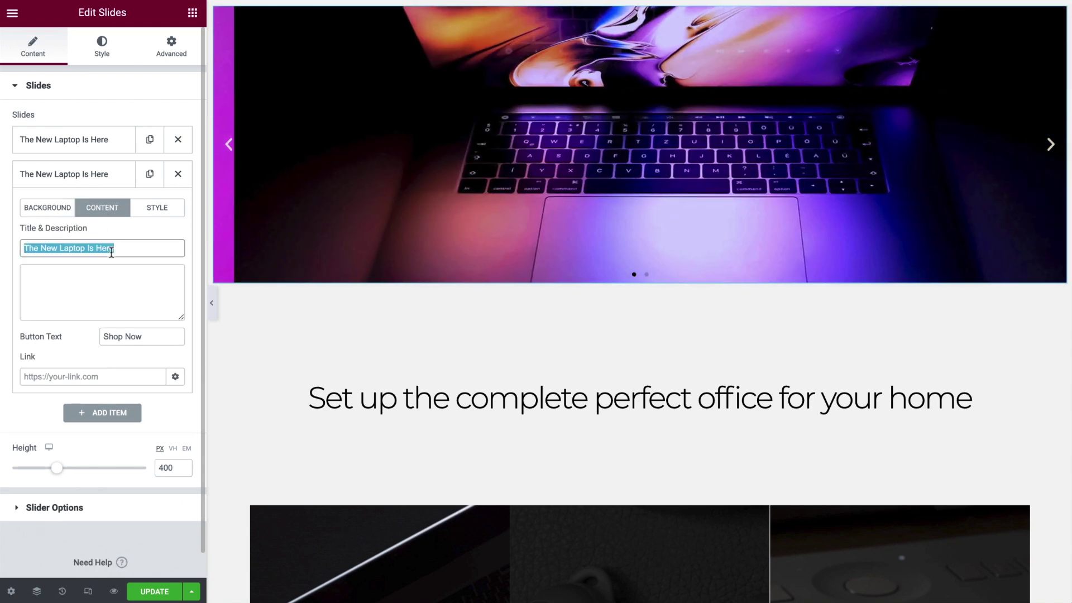
pyautogui.write('All Consoles On Sale!')
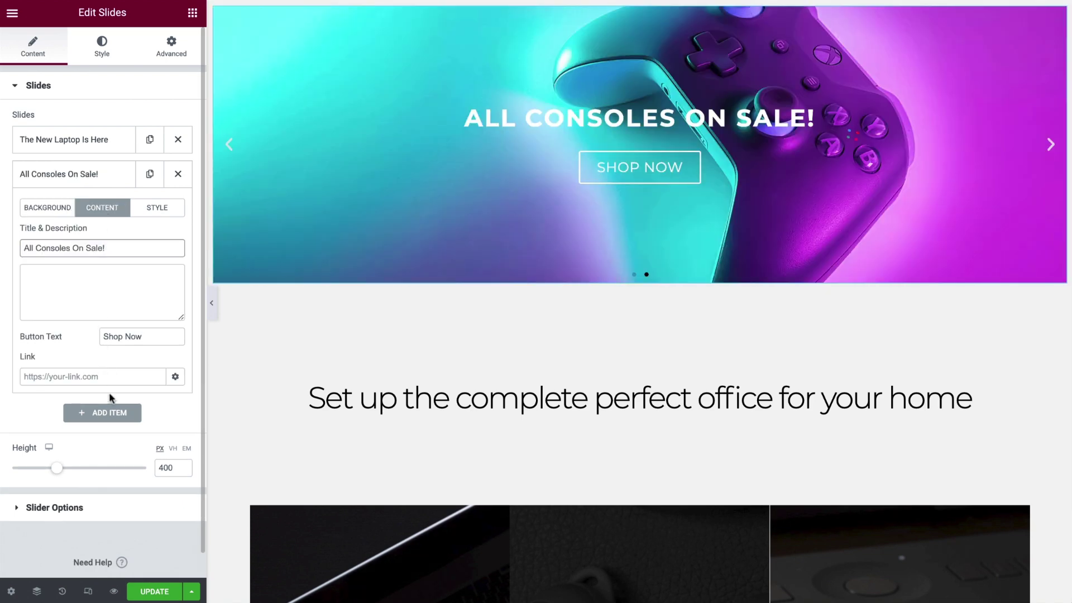
# Step: Set the slideshow height to 100 VH on desktop
pyautogui.moveTo(65, 475)
pyautogui.mouseDown()
pyautogui.moveTo(98, 476)
pyautogui.moveTo(79, 476)
pyautogui.mouseUp()
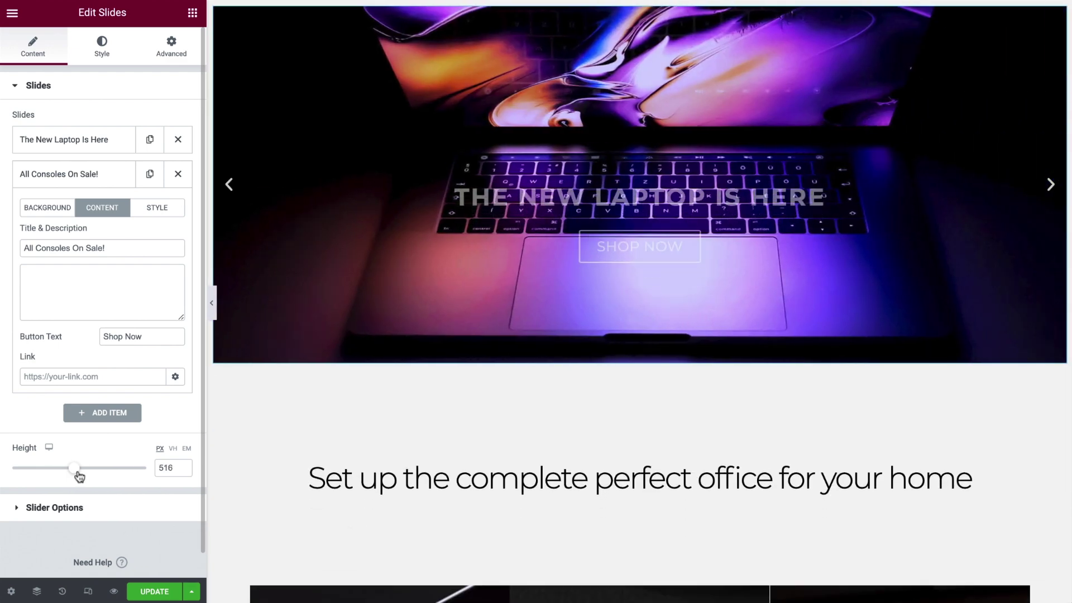
pyautogui.click(172, 449)
pyautogui.click(167, 468)
pyautogui.write('100')
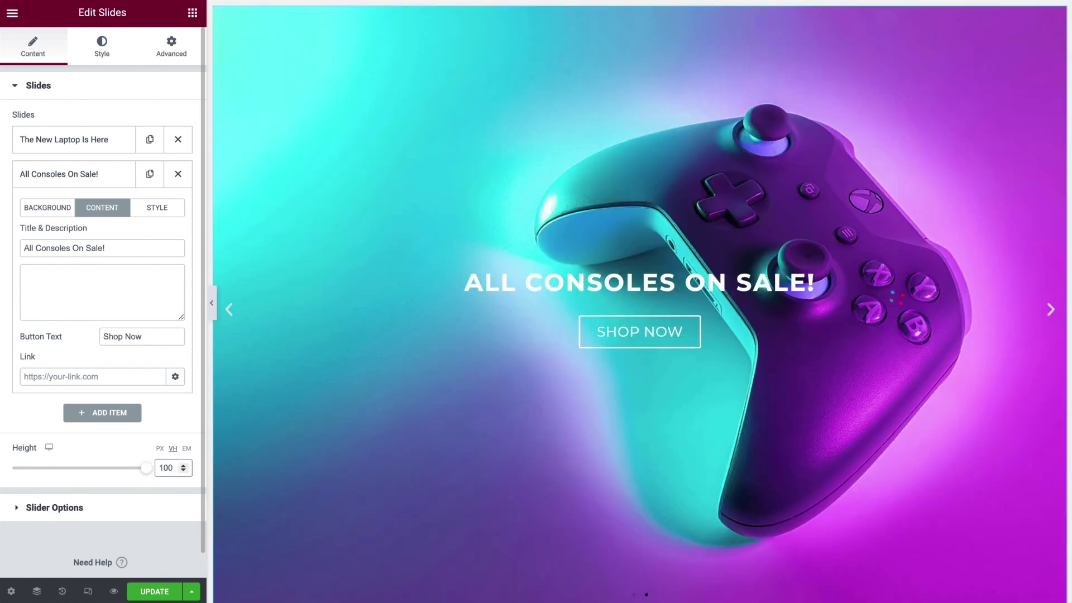
# Step: Set the slideshow height to 65 VH on tablet and 60 VH on mobile, then return to desktop
pyautogui.click(50, 449)
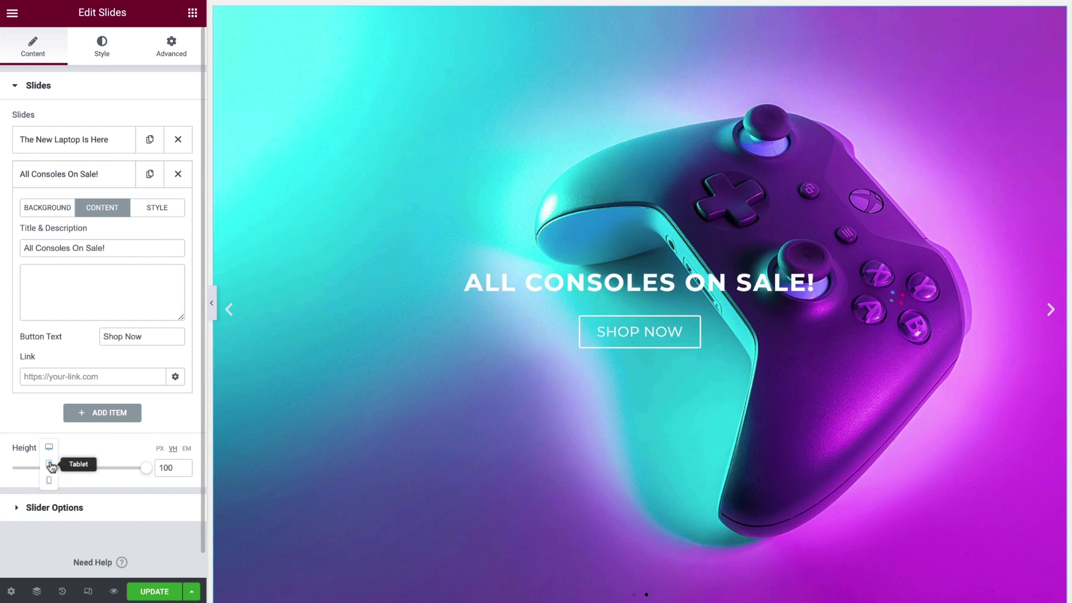
pyautogui.click(49, 464)
pyautogui.click(174, 449)
pyautogui.click(171, 467)
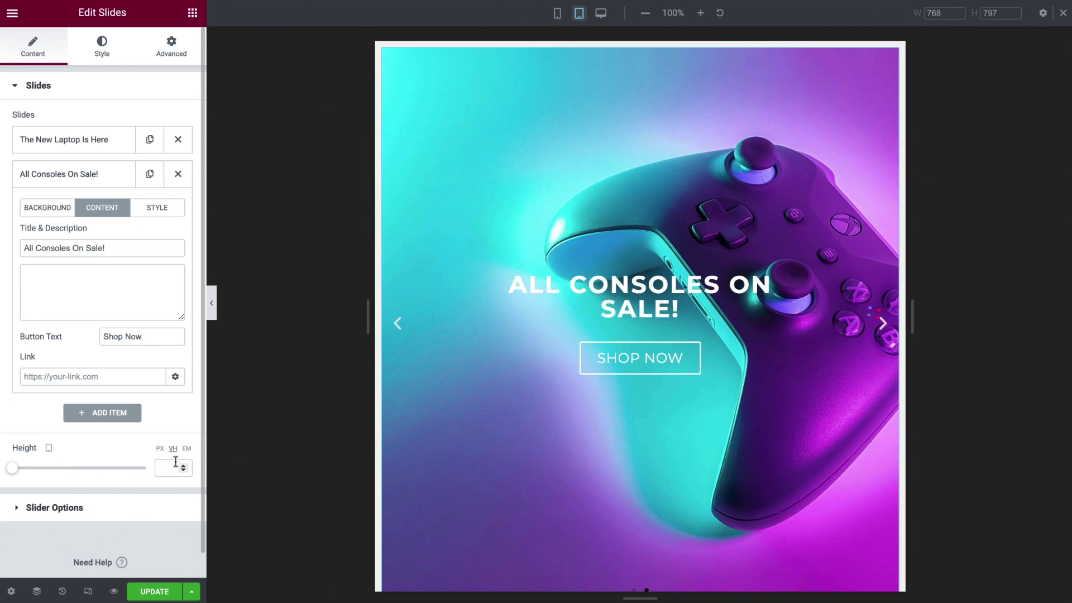
pyautogui.write('65')
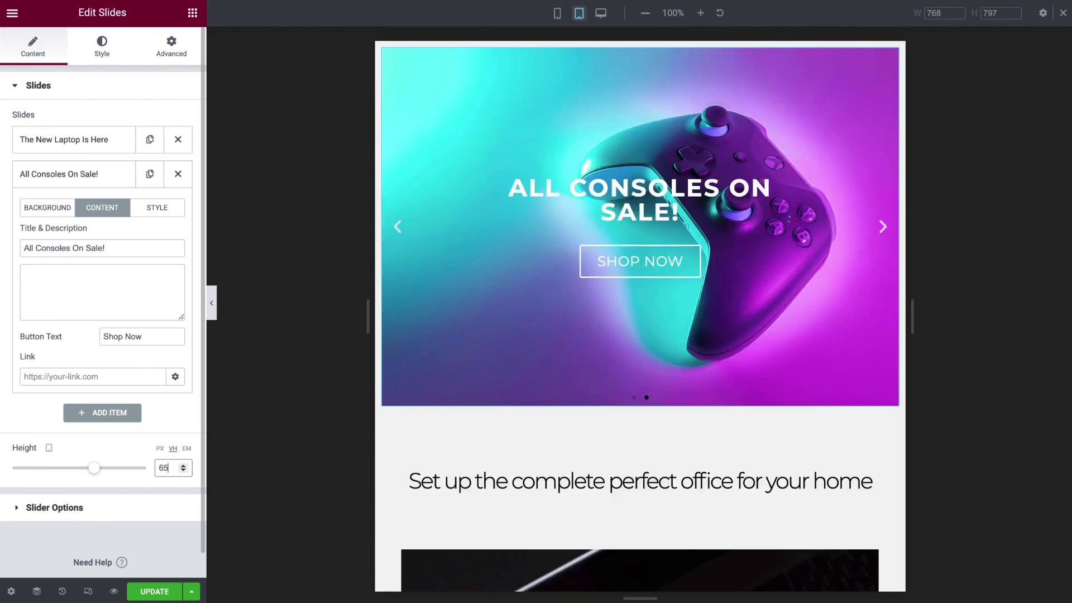
pyautogui.click(49, 461)
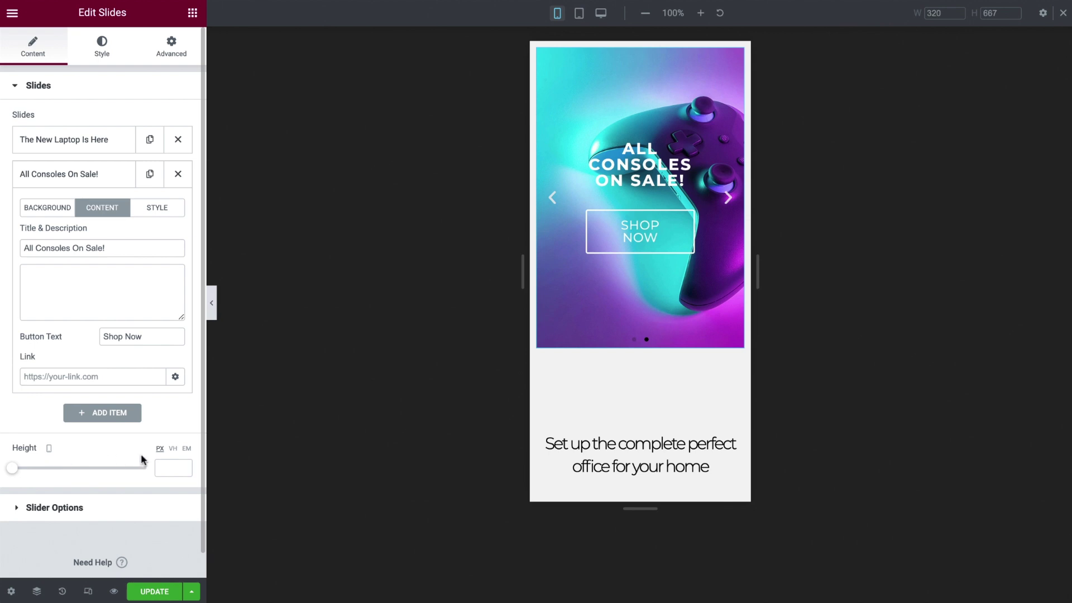
pyautogui.click(175, 449)
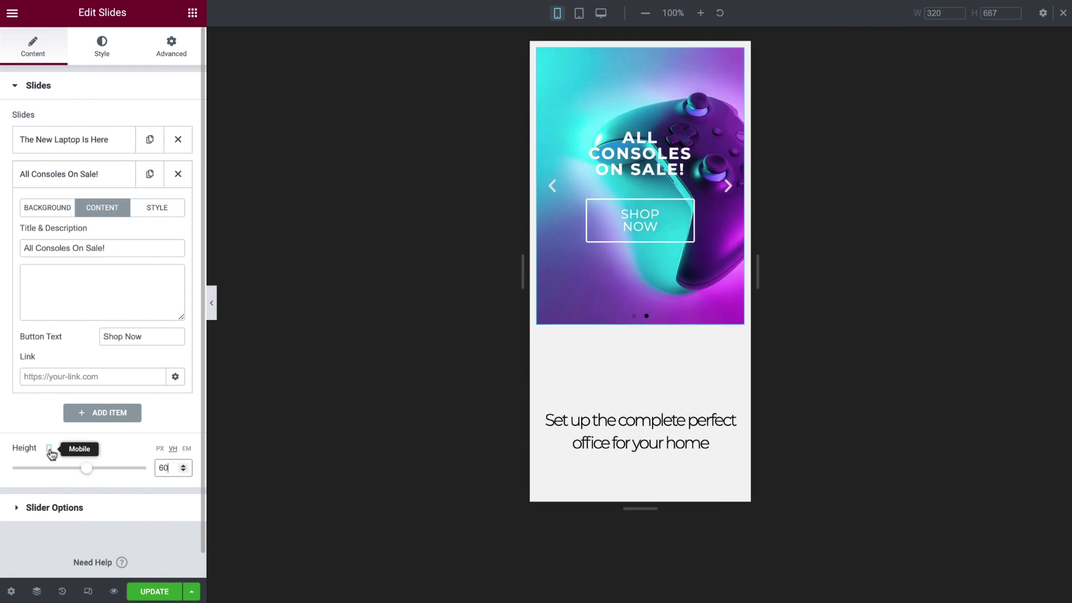
pyautogui.moveTo(49, 451)
pyautogui.click(49, 412)
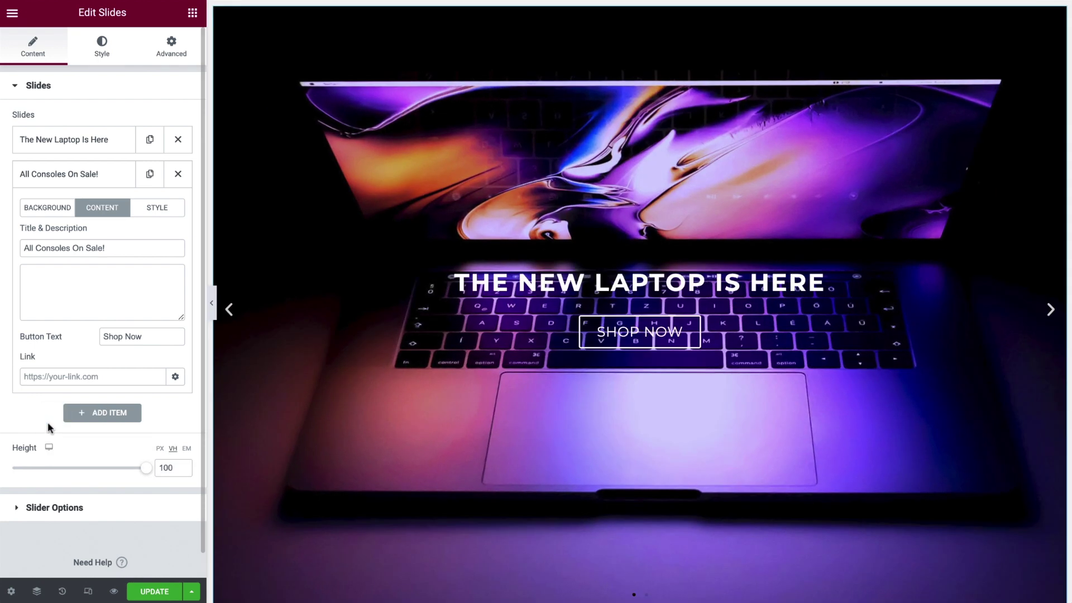
# Step: Set slider navigation to Dots only, turn Autoplay off, and use a Fade transition
pyautogui.click(83, 515)
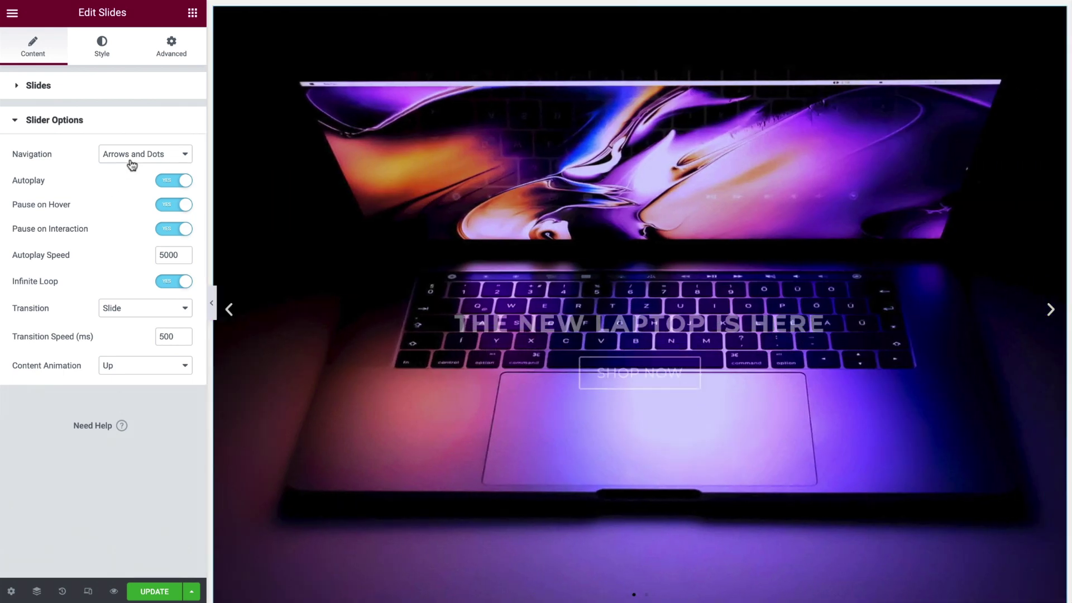
pyautogui.click(132, 164)
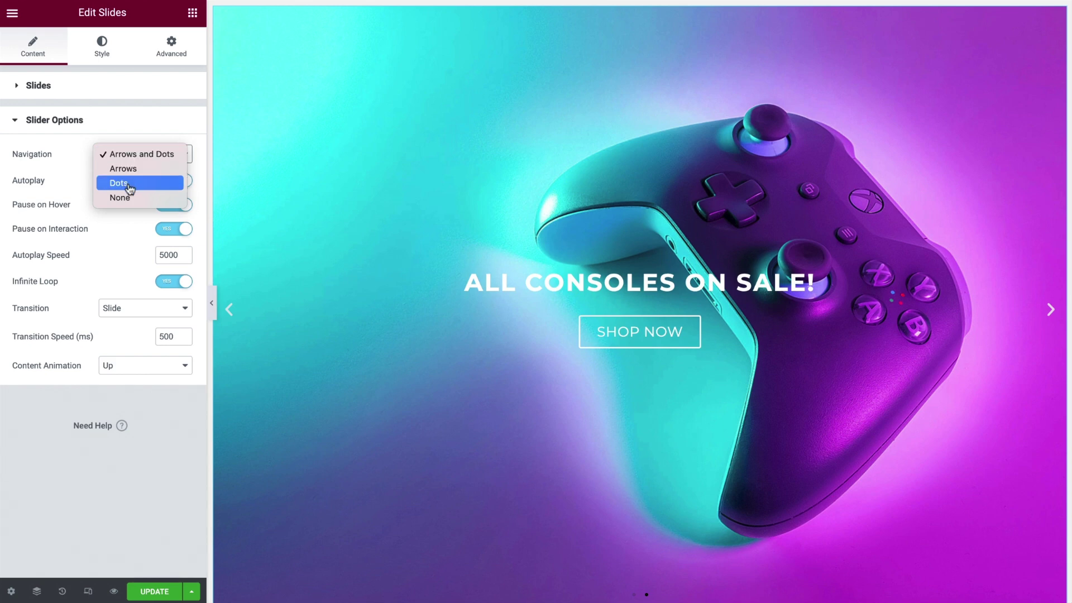
pyautogui.click(128, 184)
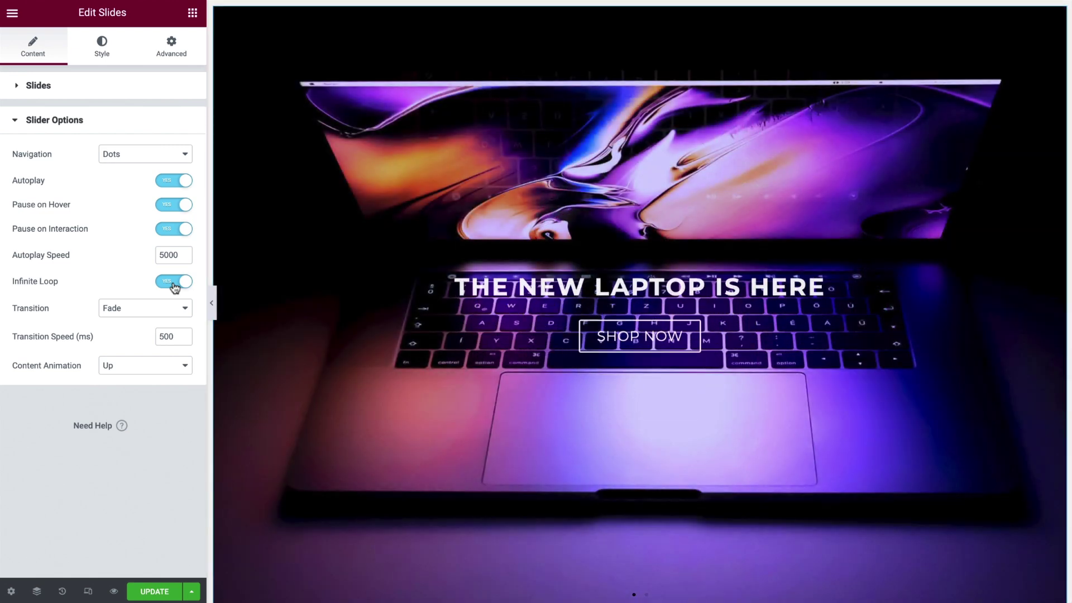
pyautogui.click(175, 181)
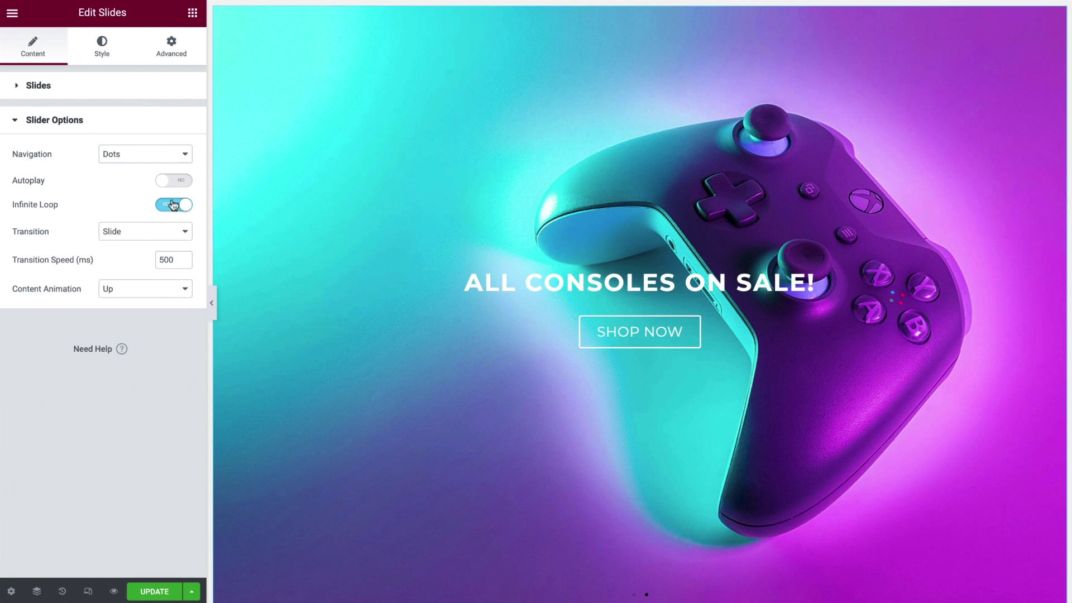
pyautogui.click(173, 236)
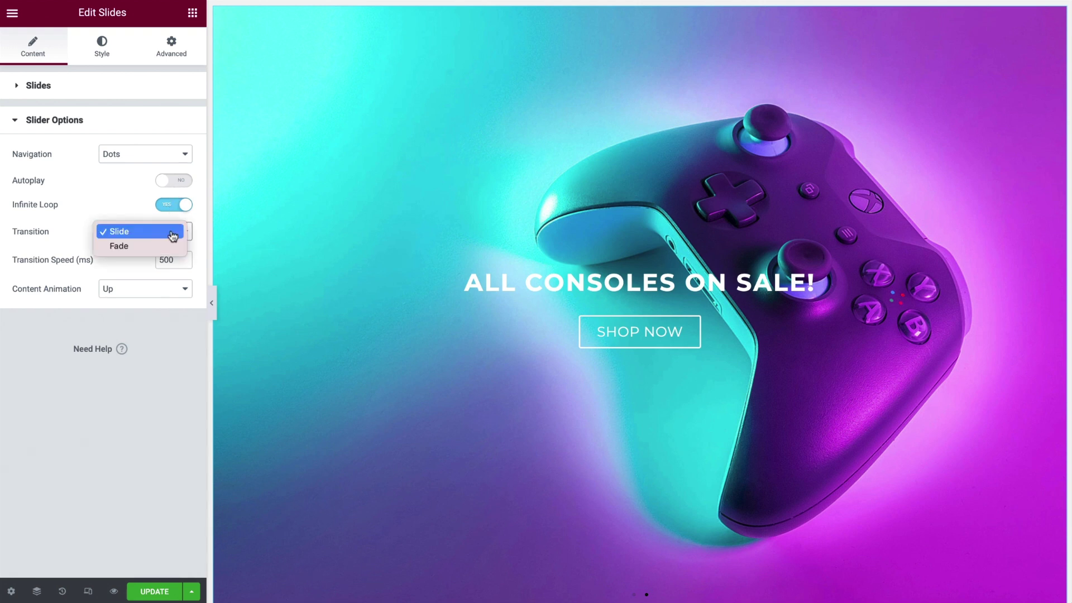
pyautogui.click(169, 245)
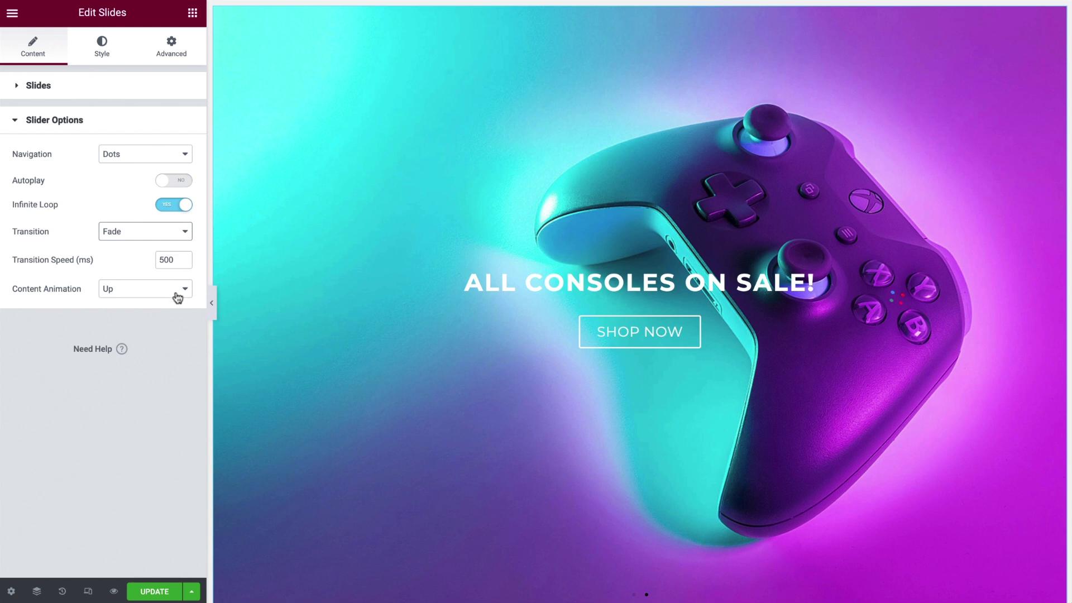
pyautogui.click(118, 55)
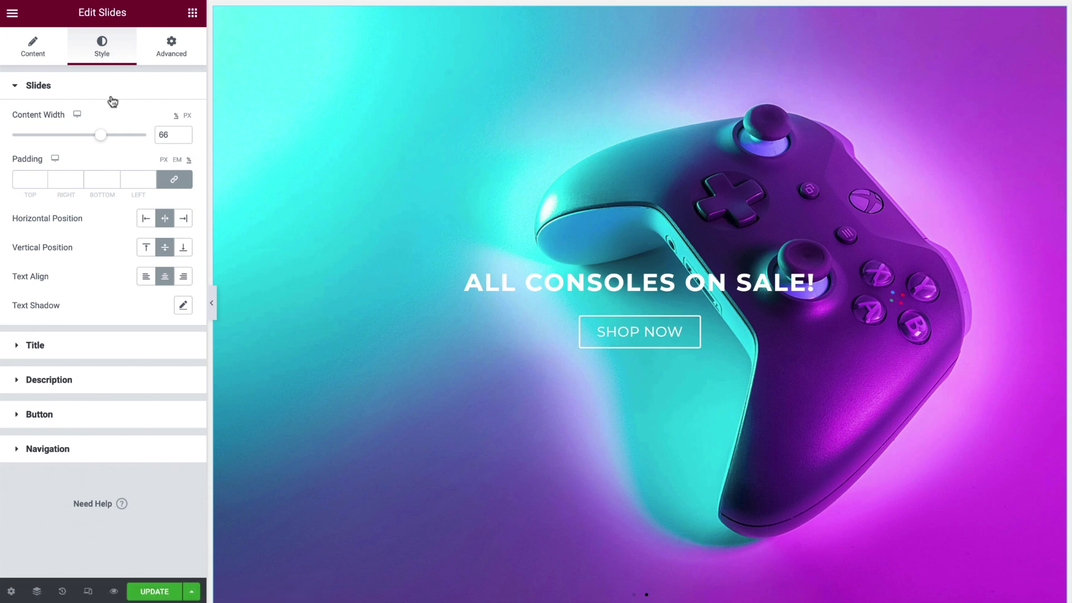
# Step: Set slide content width to 65 and padding to 10%, with text left, bottom and left-aligned
pyautogui.moveTo(100, 135); pyautogui.dragTo(72, 135)
pyautogui.click(175, 137)
pyautogui.doubleClick(174, 138)
pyautogui.write('65')
pyautogui.click(189, 160)
pyautogui.click(130, 181)
pyautogui.write('10')
pyautogui.click(147, 222)
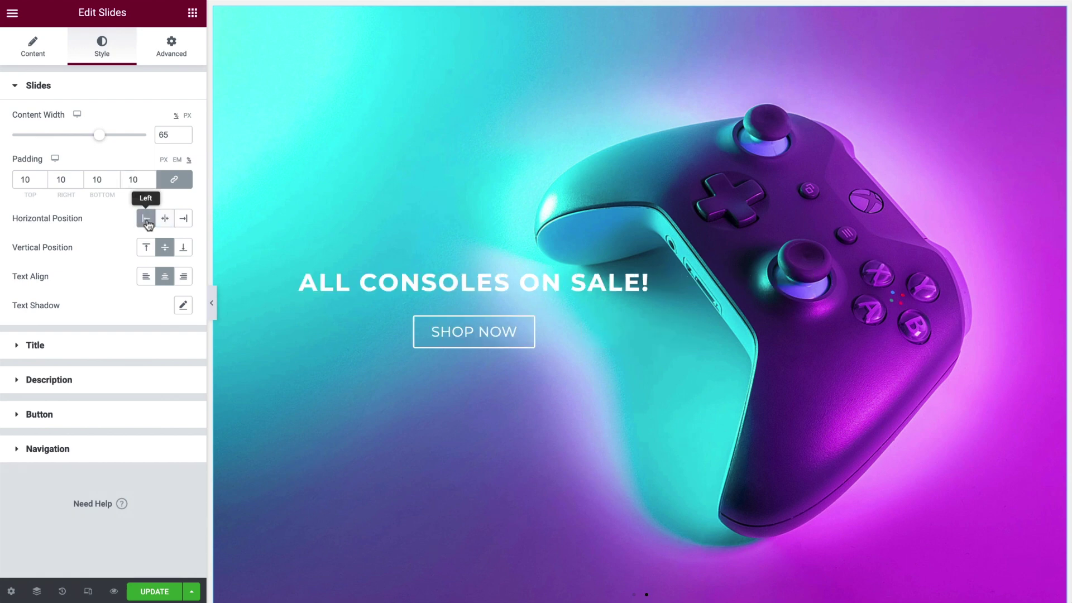
pyautogui.click(182, 248)
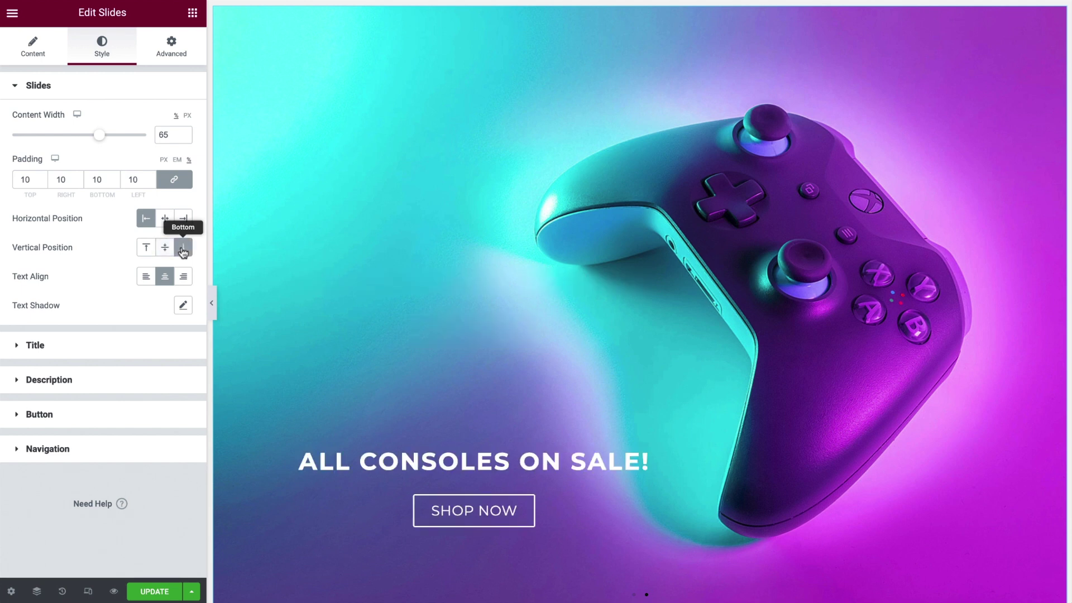
pyautogui.click(146, 277)
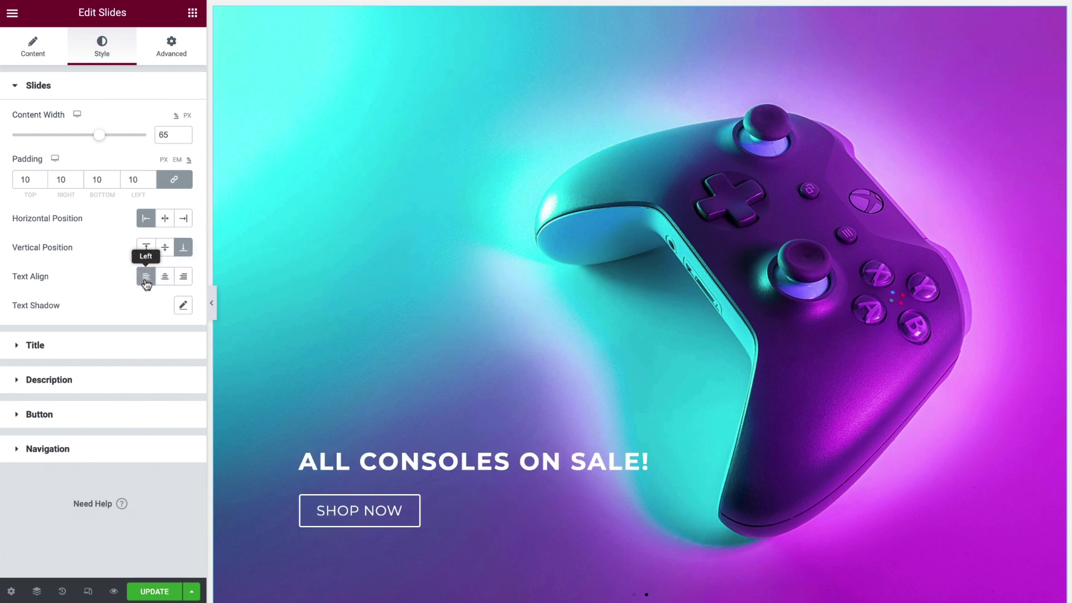
# Step: Give the slide text a dark purple shadow with horizontal and vertical offsets of 5
pyautogui.click(183, 306)
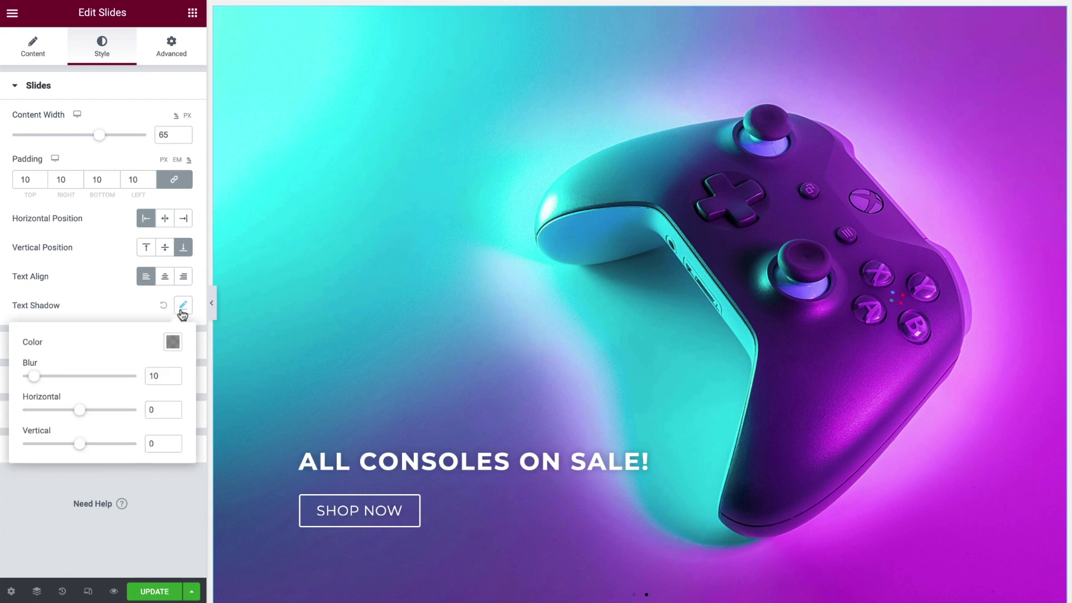
pyautogui.click(174, 341)
pyautogui.hotkey('ctrl', 'v')
pyautogui.click(175, 347)
pyautogui.doubleClick(162, 410)
pyautogui.write('5')
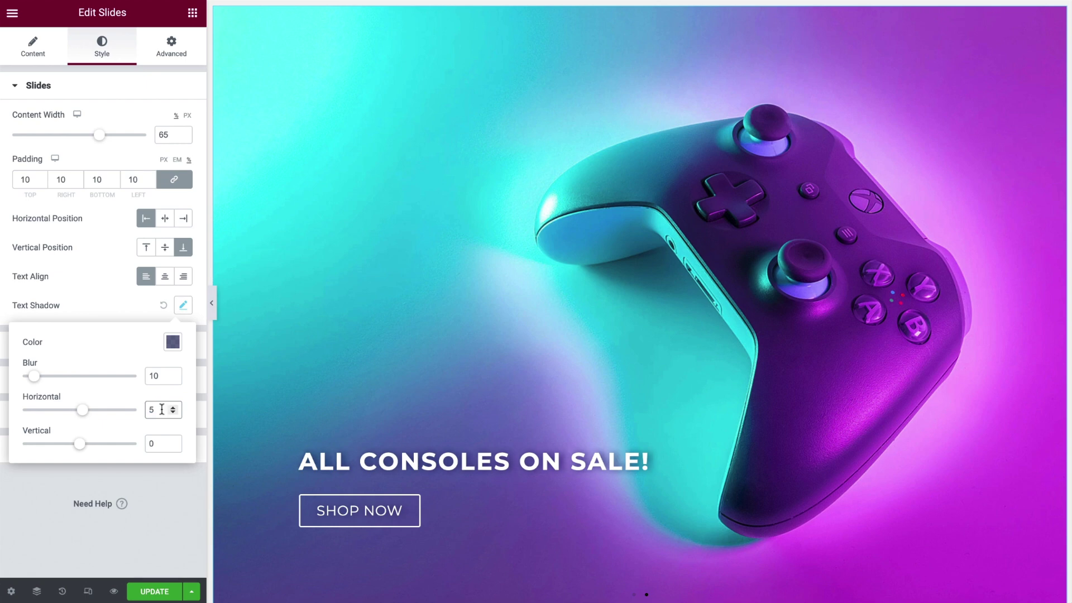
pyautogui.doubleClick(162, 441)
pyautogui.write('5')
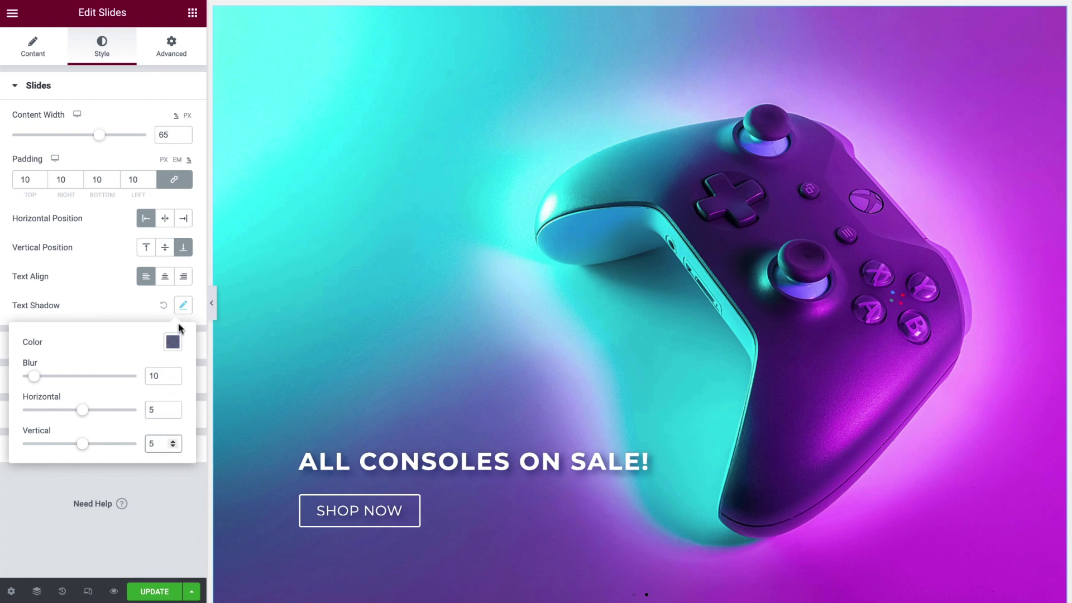
pyautogui.click(184, 306)
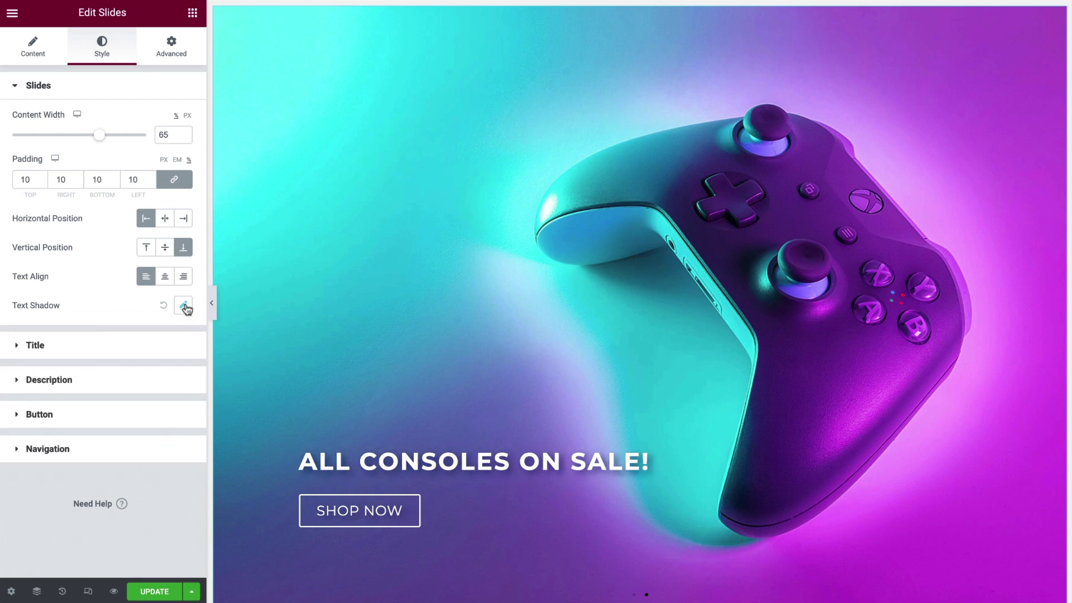
# Step: Apply the Primary global font to the slide title and expand the Description styling
pyautogui.click(151, 350)
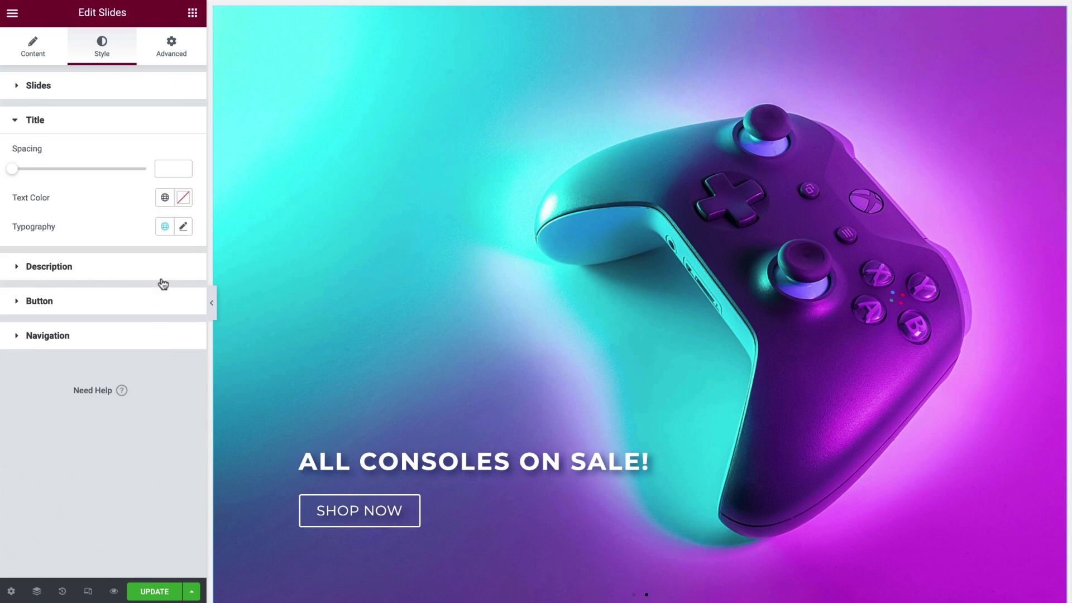
pyautogui.click(171, 168)
pyautogui.click(165, 197)
pyautogui.click(163, 199)
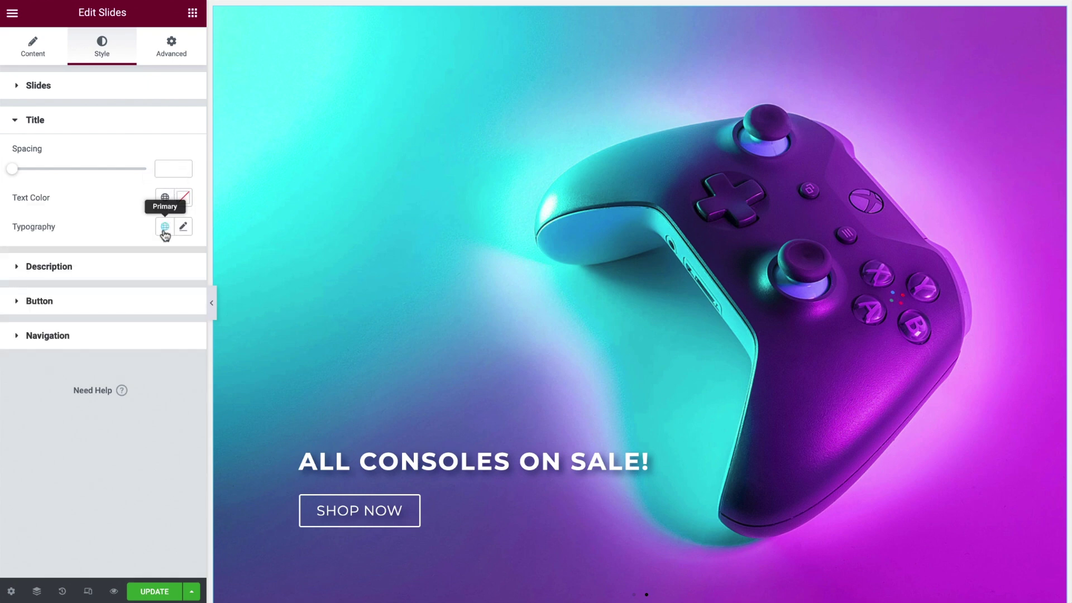
pyautogui.click(165, 227)
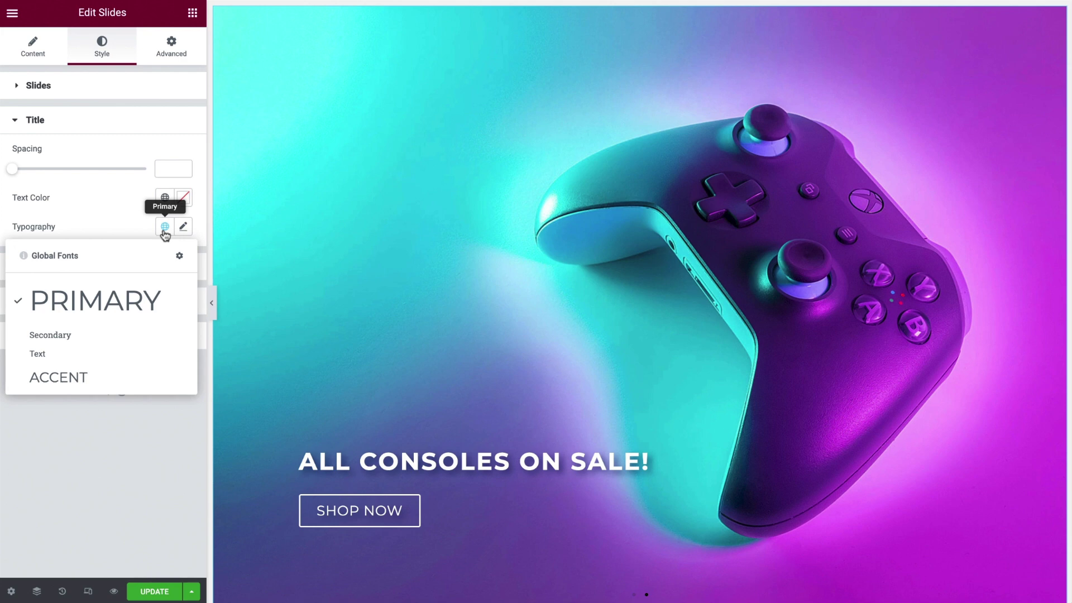
pyautogui.click(165, 229)
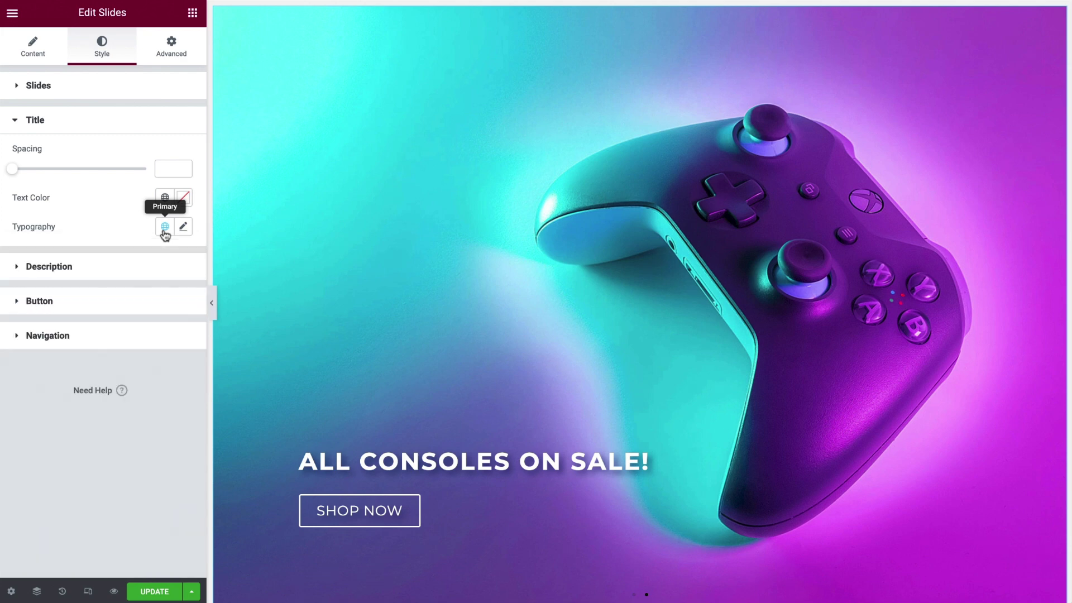
pyautogui.click(156, 268)
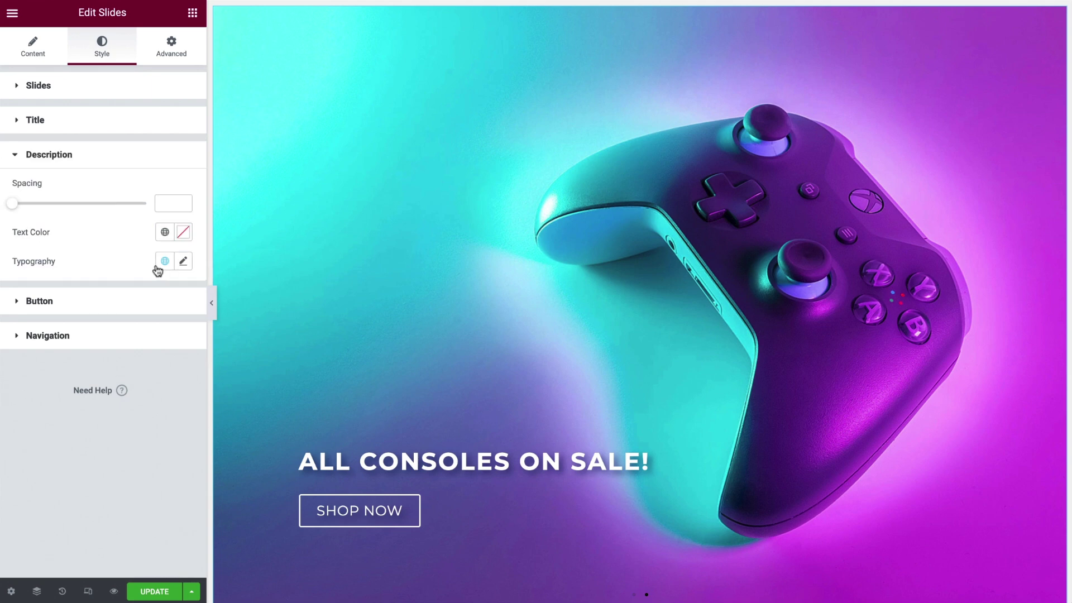
# Step: Make the SHOP NOW button Medium size with Accent typography, 0 border width and 0 radius
pyautogui.click(155, 306)
pyautogui.click(163, 232)
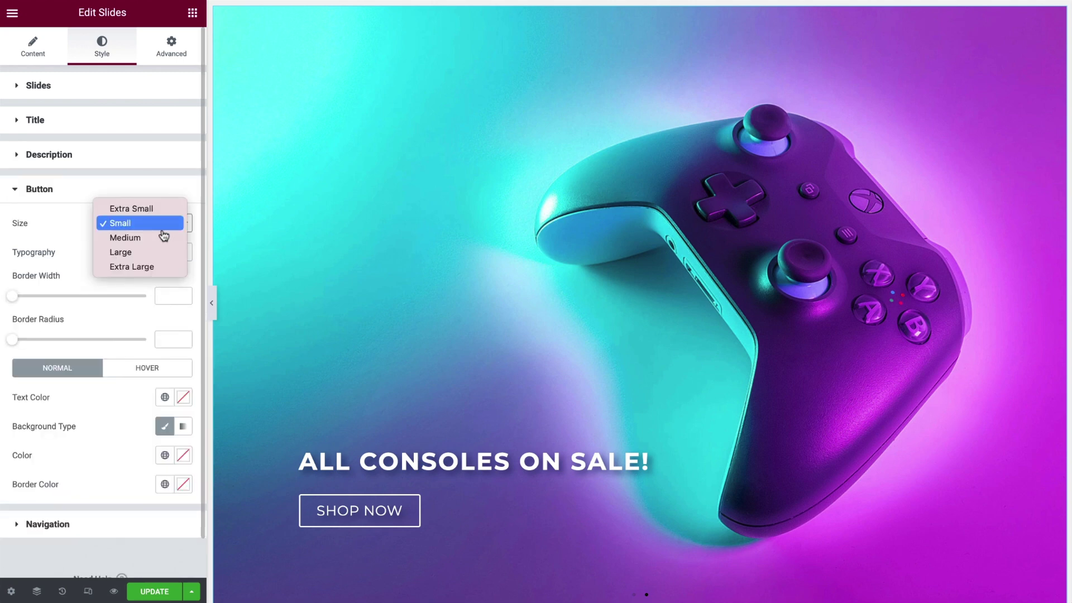
pyautogui.click(163, 238)
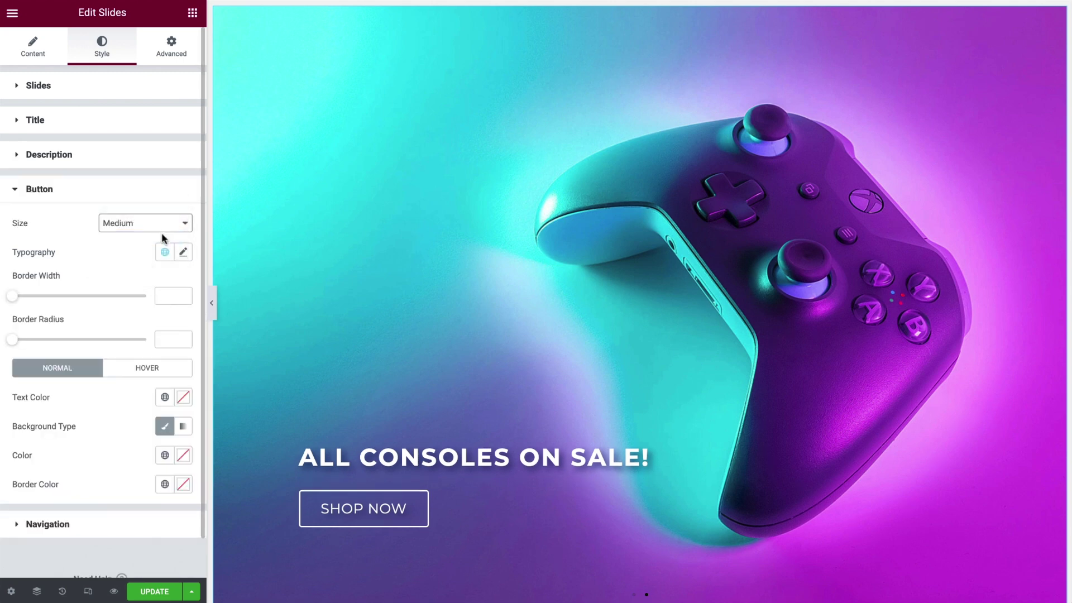
pyautogui.click(164, 253)
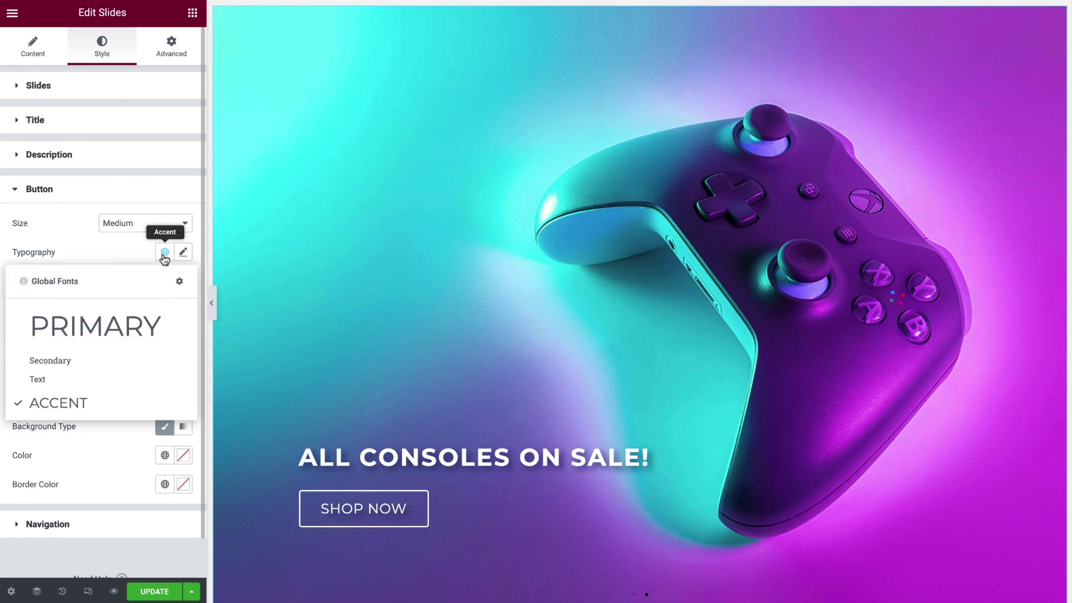
pyautogui.click(164, 254)
pyautogui.click(167, 295)
pyautogui.write('0')
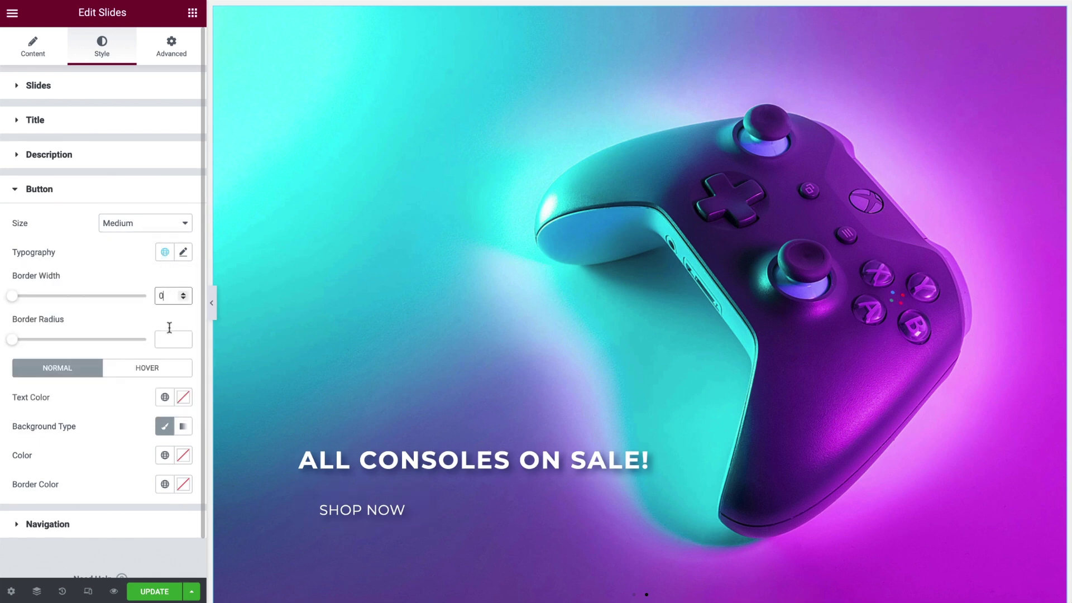
pyautogui.click(169, 338)
pyautogui.write('0')
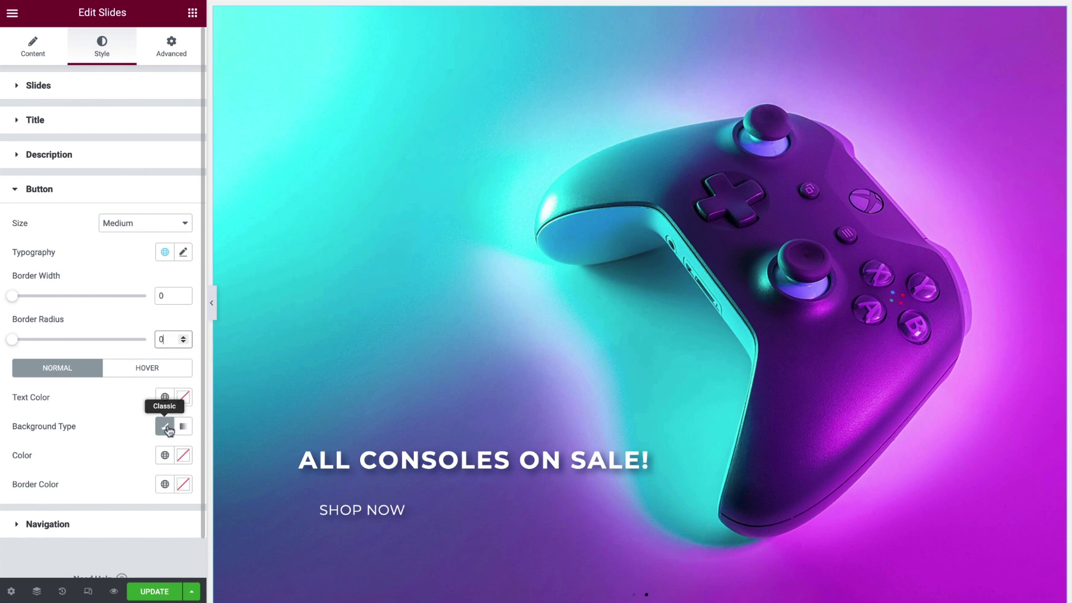
# Step: Set the button background to Primary blue and its hover background to Accent blue
pyautogui.click(165, 455)
pyautogui.click(139, 358)
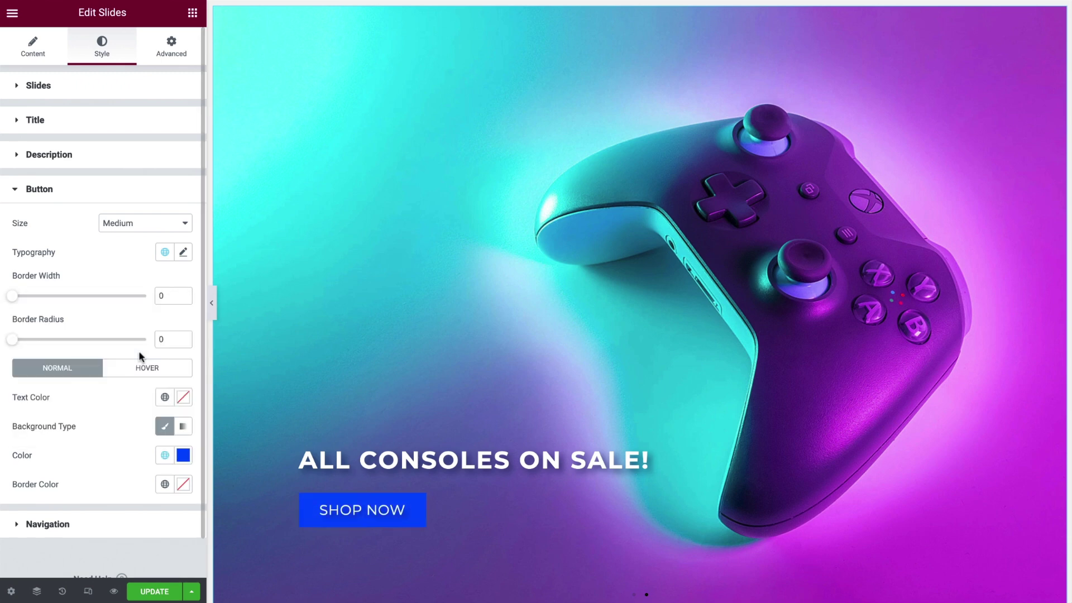
pyautogui.click(141, 369)
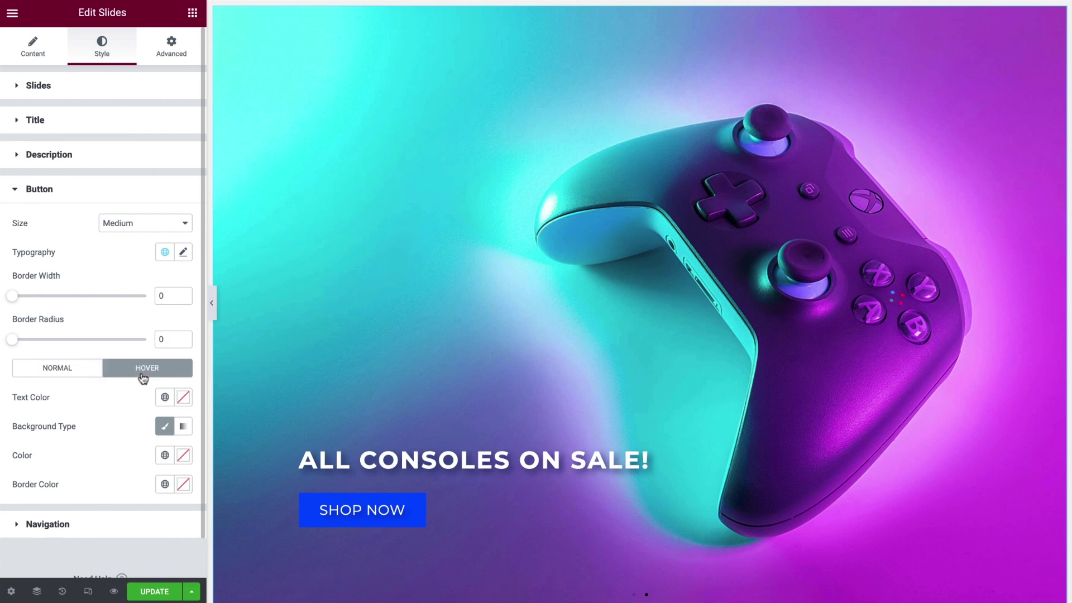
pyautogui.click(165, 455)
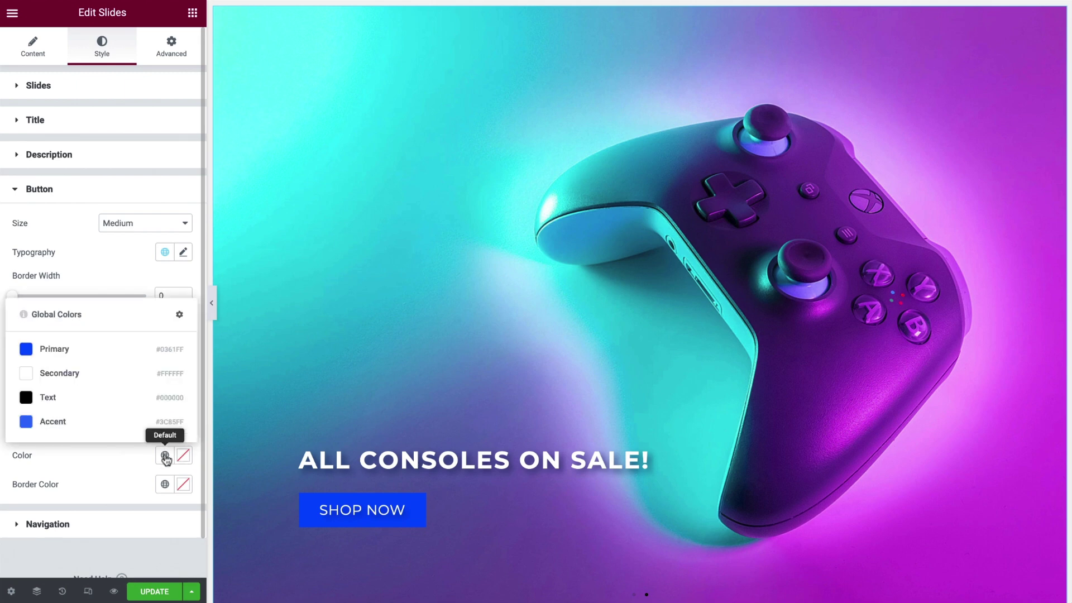
pyautogui.click(144, 420)
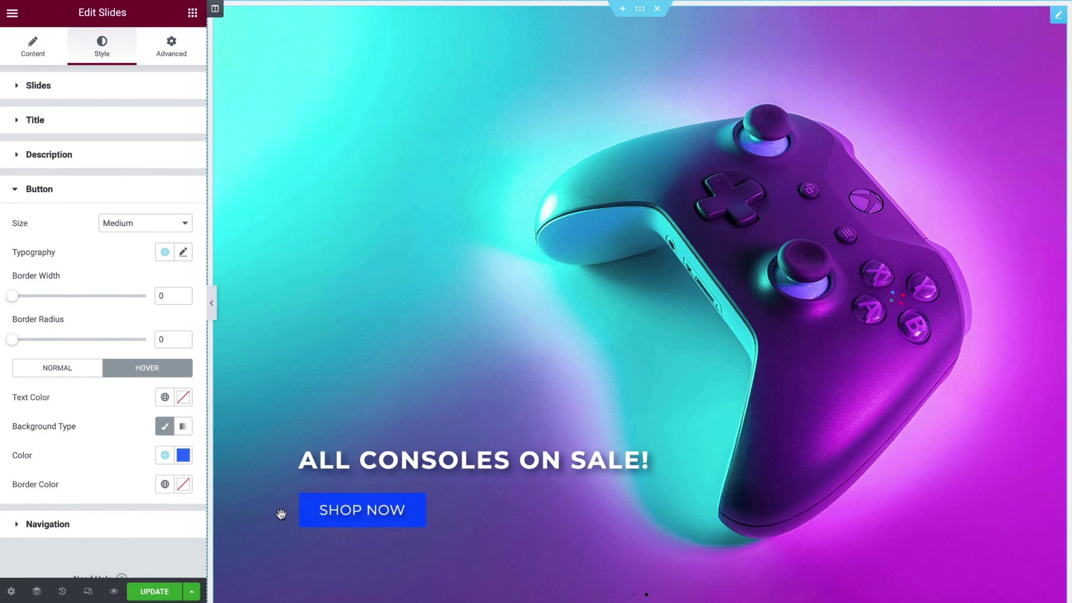
# Step: Keep the dots Inside, set Dots Size to 10 and Dots Color to white Secondary
pyautogui.scroll(-1, 272, 509)
pyautogui.click(158, 525)
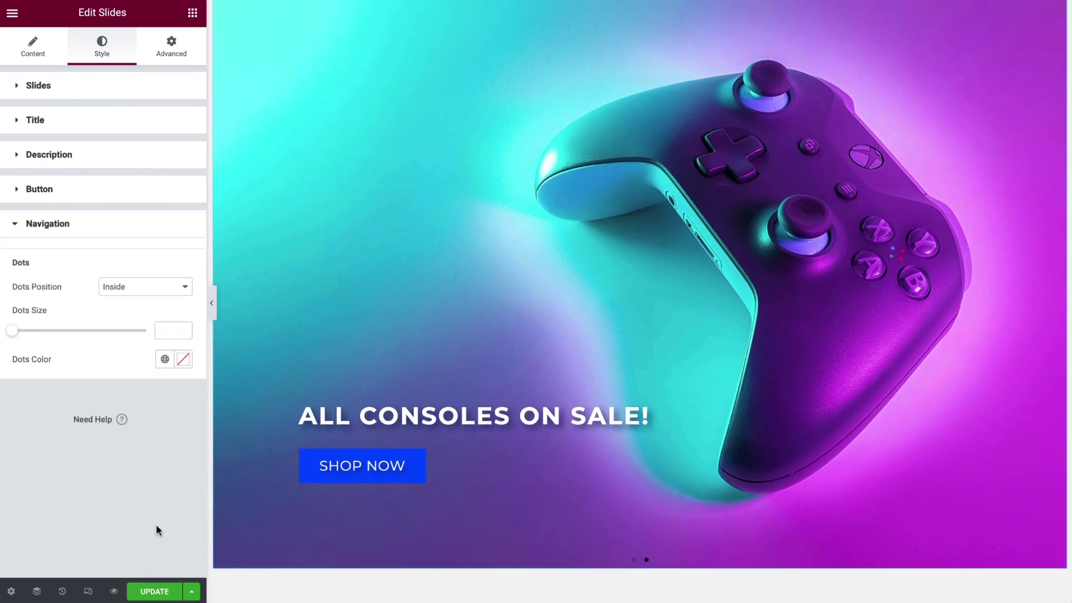
pyautogui.click(173, 290)
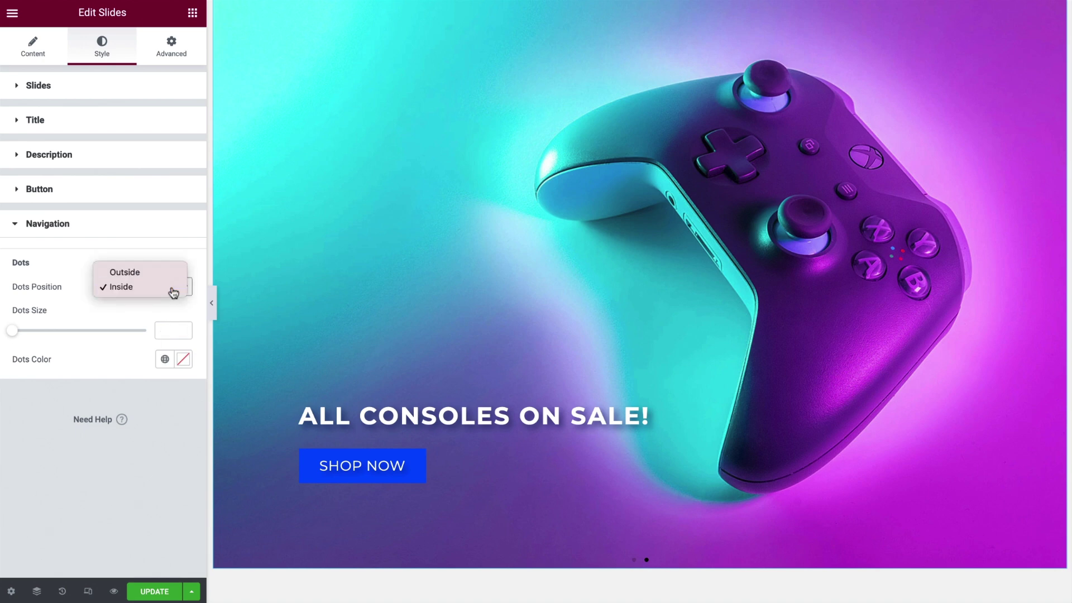
pyautogui.click(172, 292)
pyautogui.click(171, 331)
pyautogui.write('10')
pyautogui.click(164, 359)
pyautogui.click(133, 446)
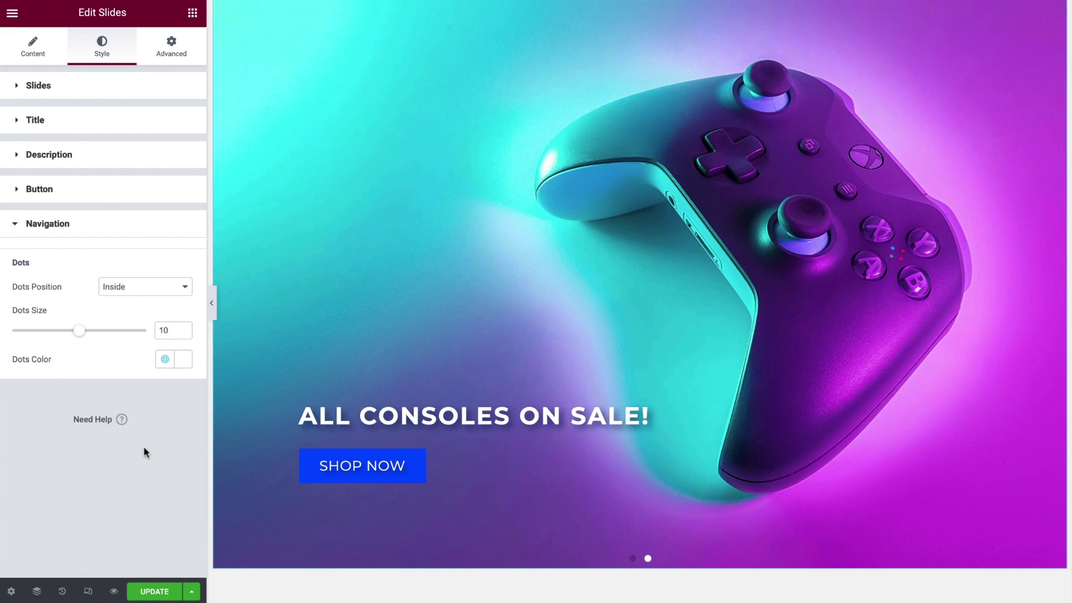
pyautogui.scroll(1, 250, 424)
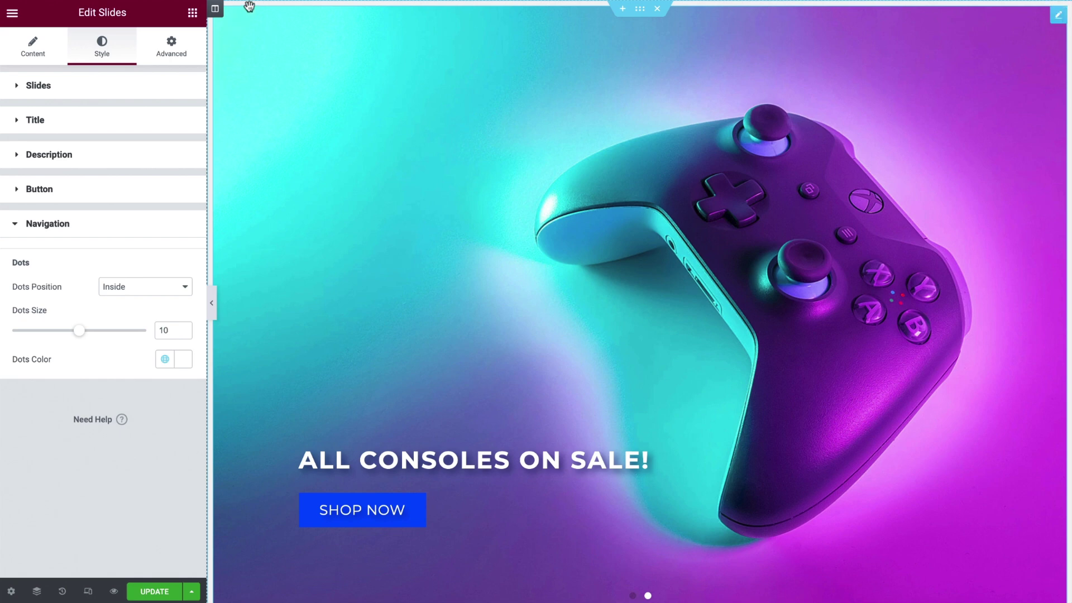
# Step: Select the slider's column and go to its Advanced Padding field to zero it
pyautogui.click(215, 10)
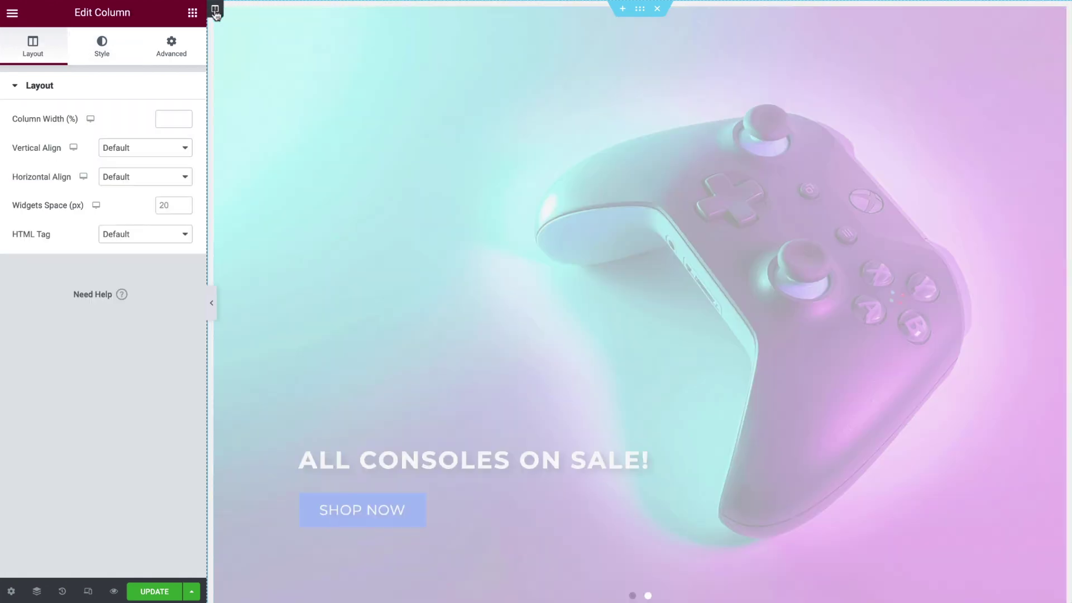
pyautogui.click(177, 52)
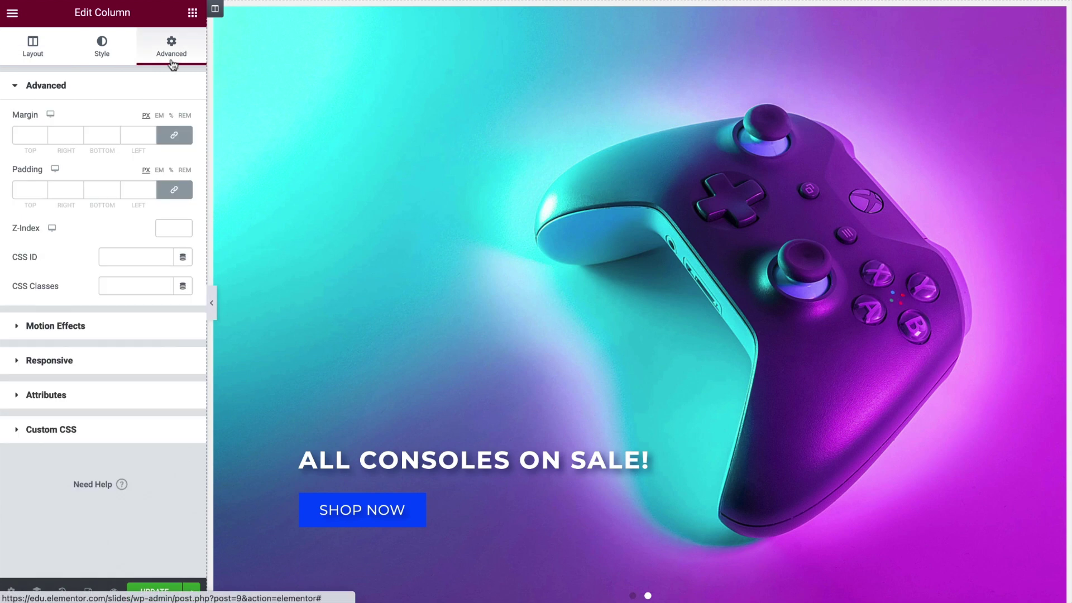
pyautogui.click(136, 190)
# Step: Enter 0 column padding, reselect the slider and switch on Autoplay in Slider Options
pyautogui.write('0')
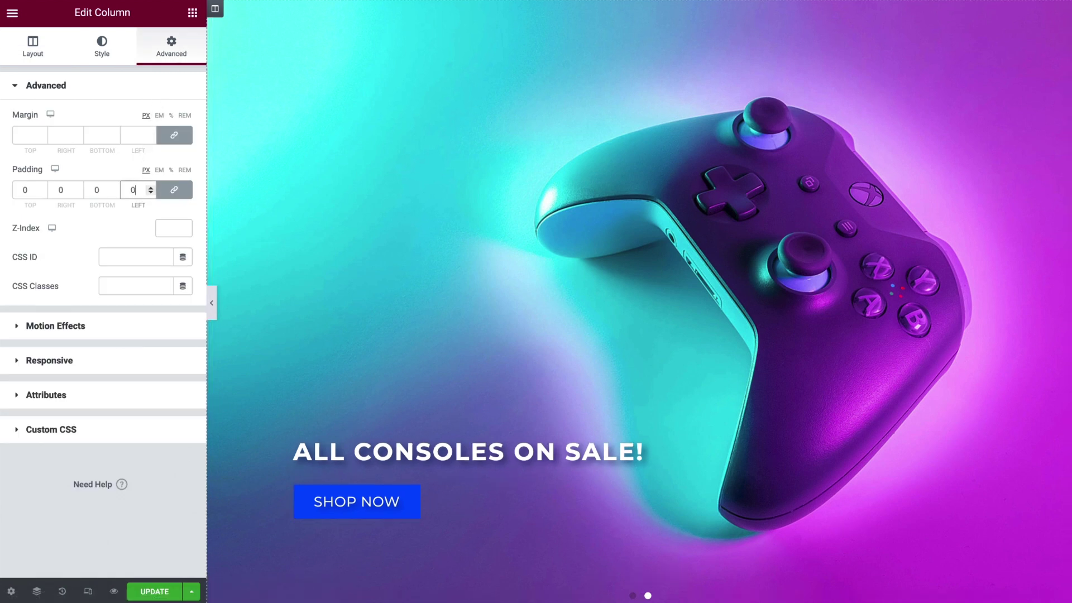
pyautogui.click(315, 202)
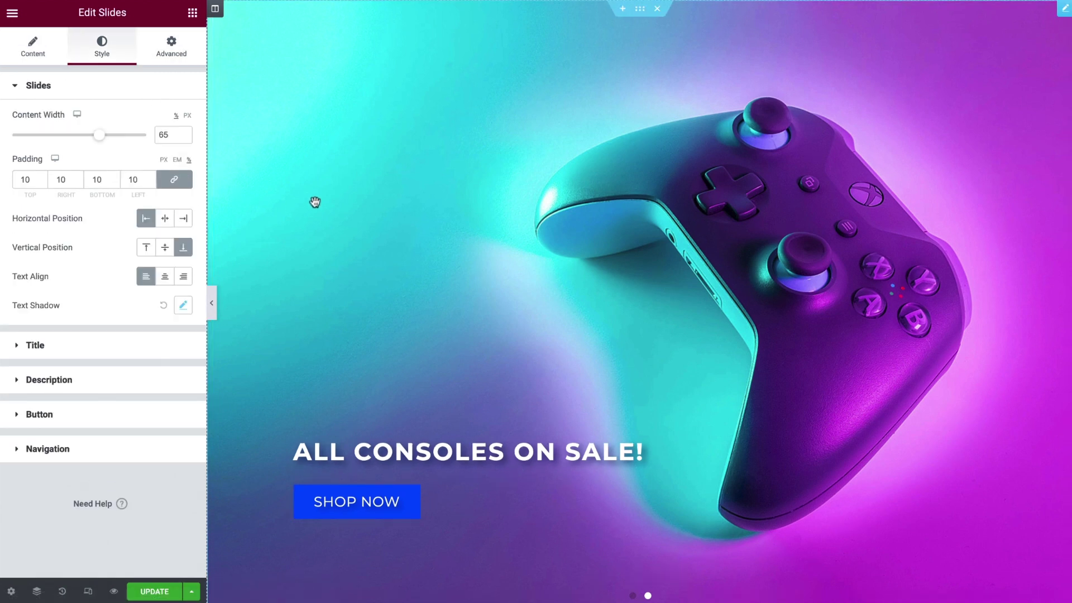
pyautogui.click(41, 53)
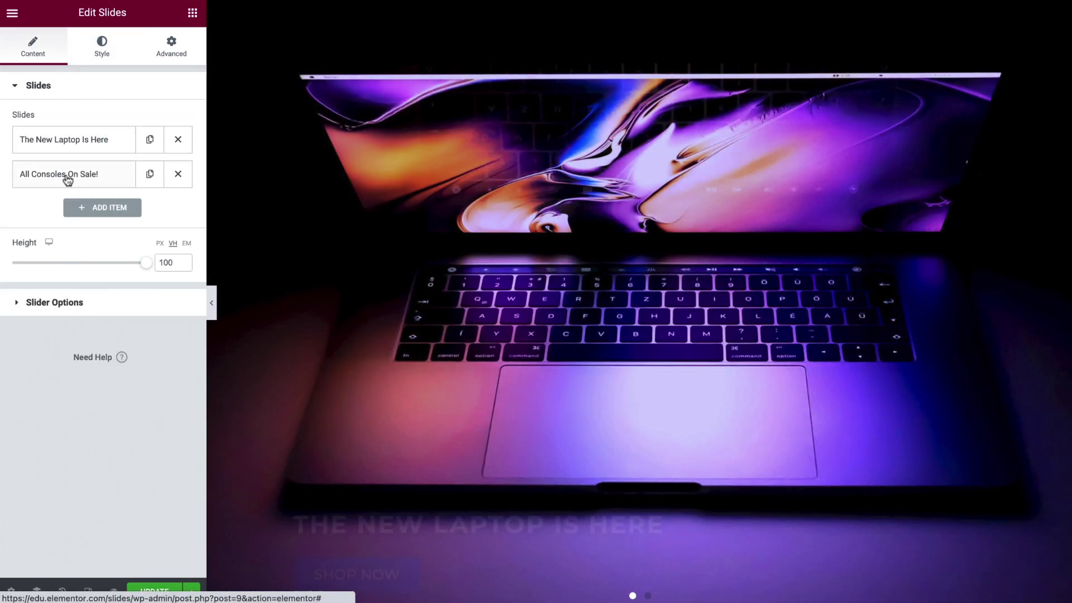
pyautogui.click(91, 302)
pyautogui.click(171, 183)
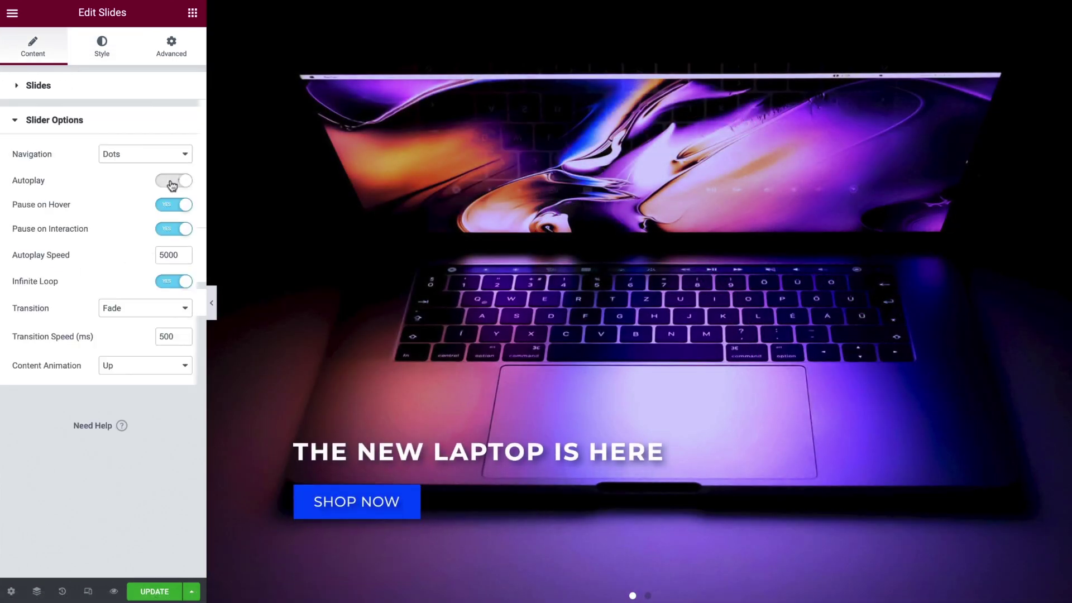